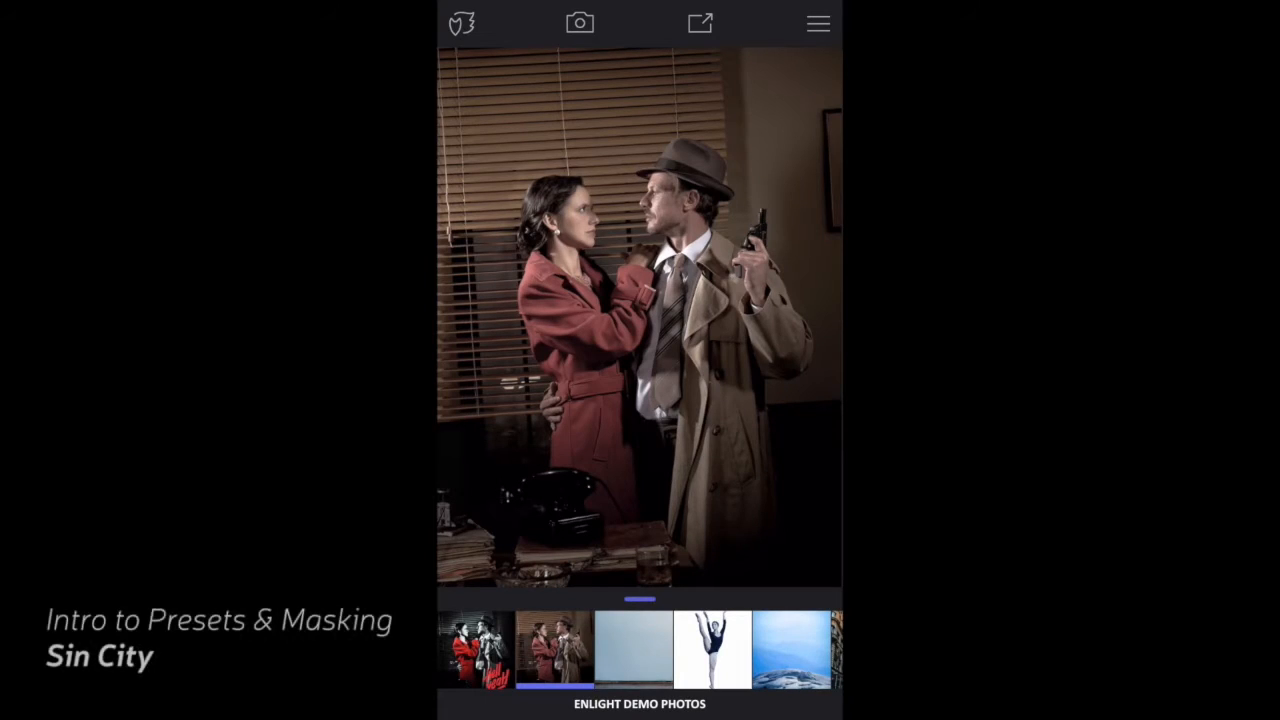
- Load the original colour photo of the couple from the Enlight demo photos
click(476, 650)
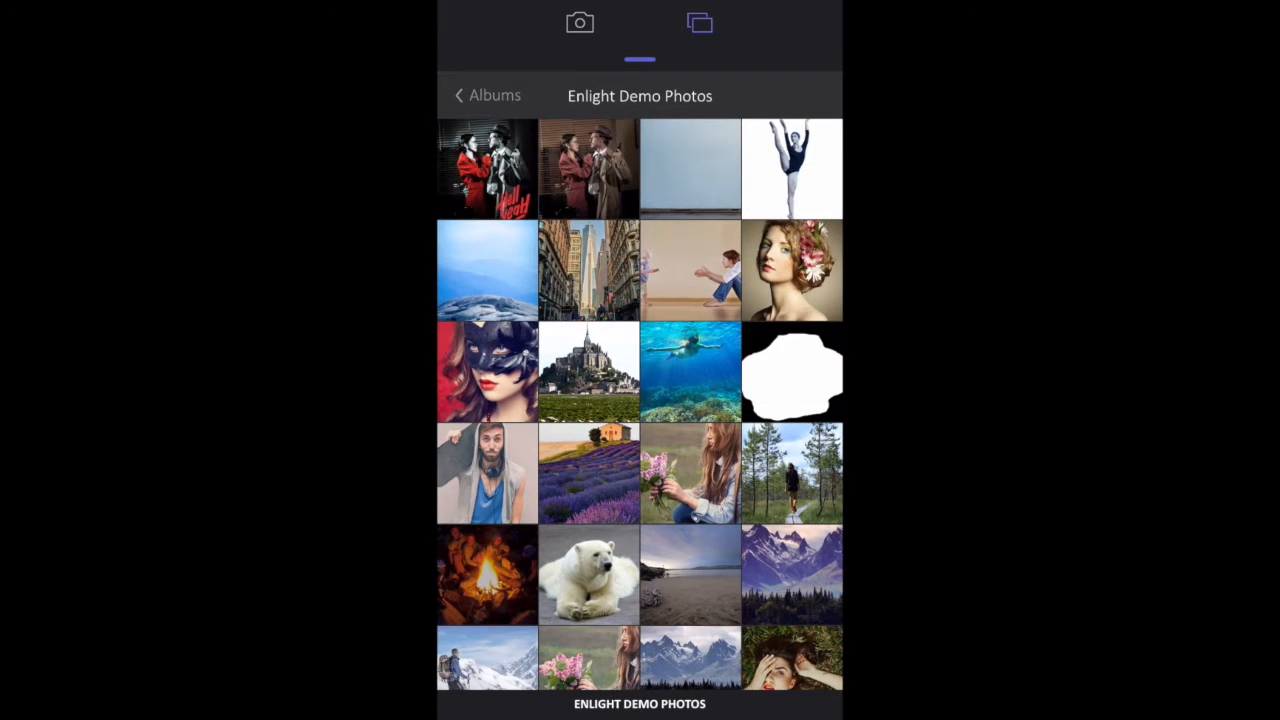
click(589, 170)
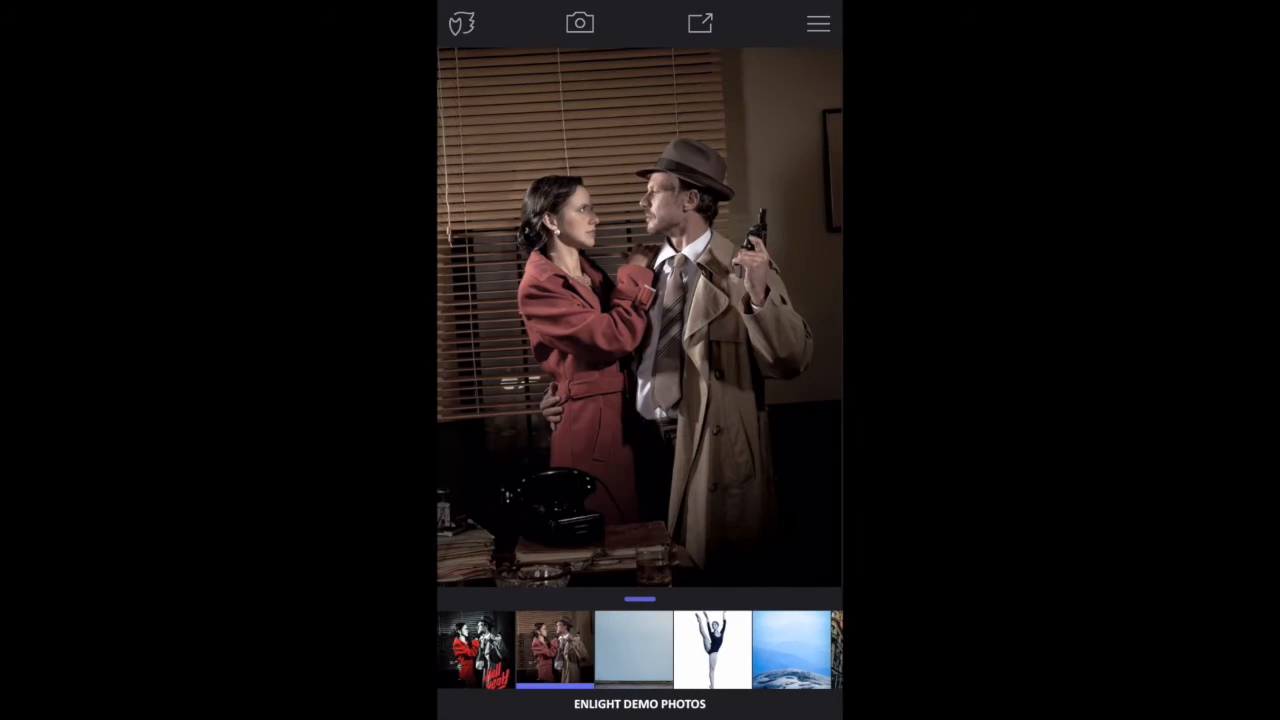
- Apply the black-and-white filter to the couple photo and browse its looks
click(818, 23)
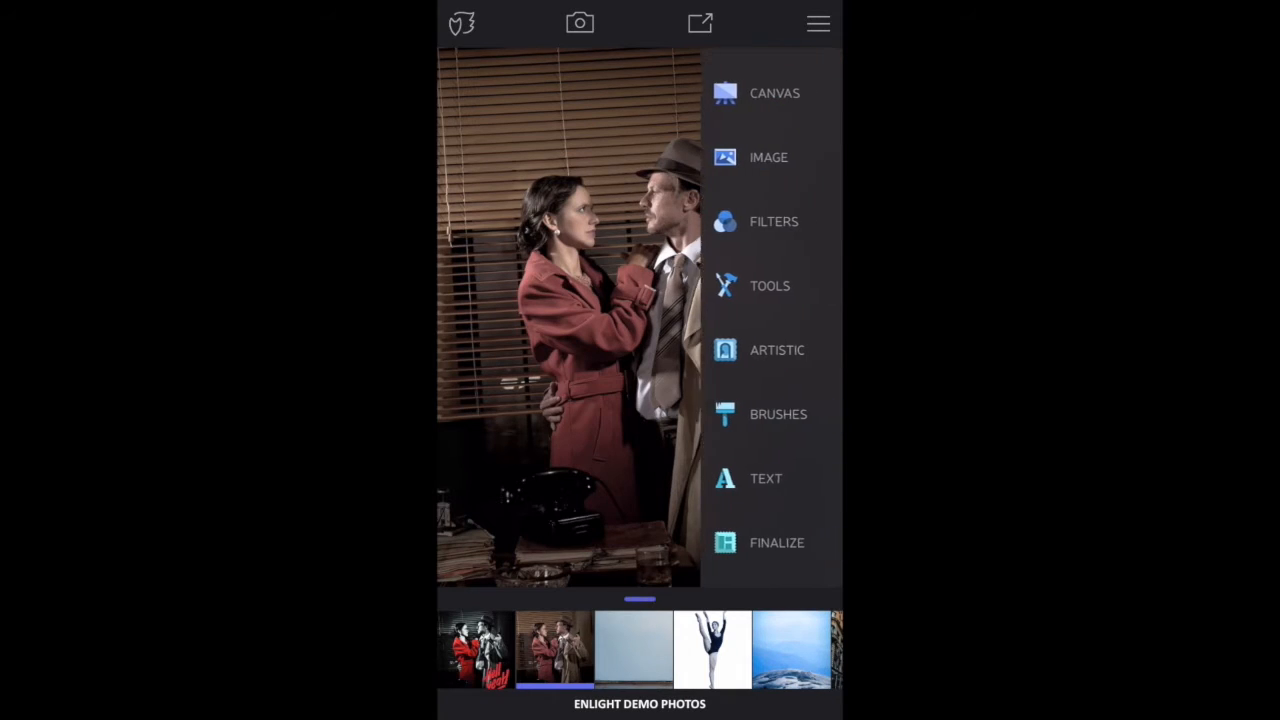
click(786, 221)
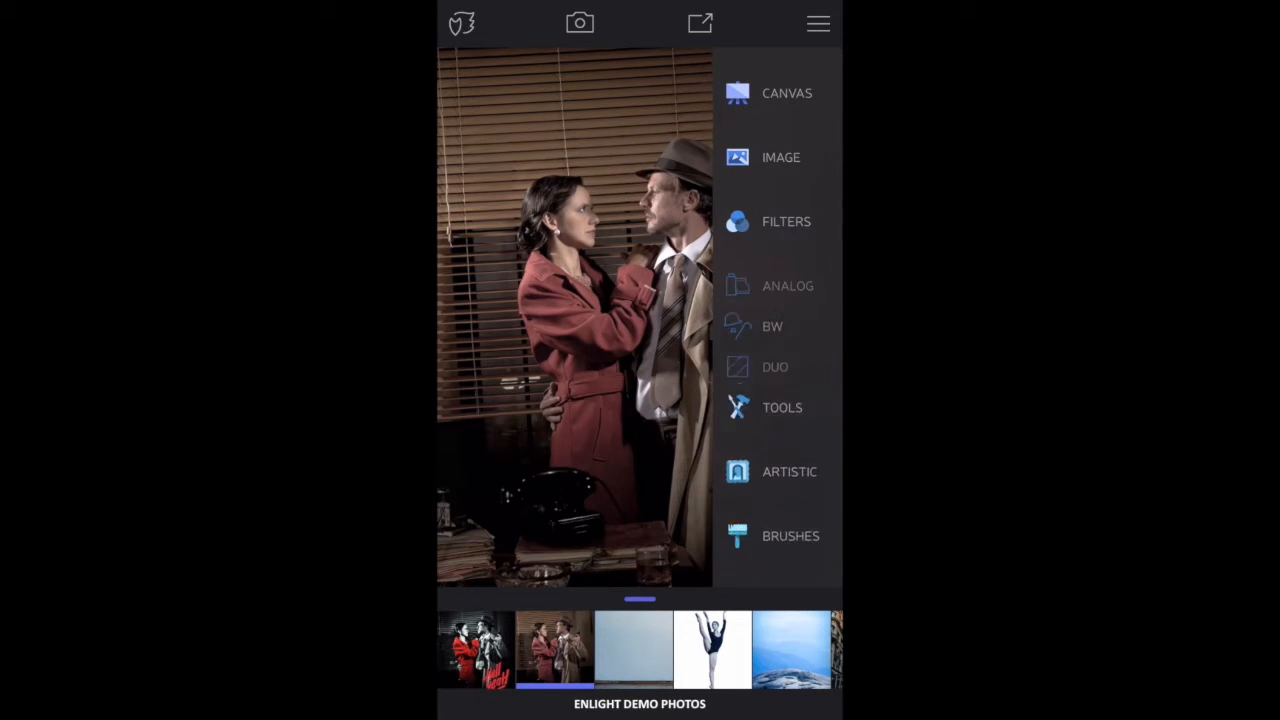
click(772, 350)
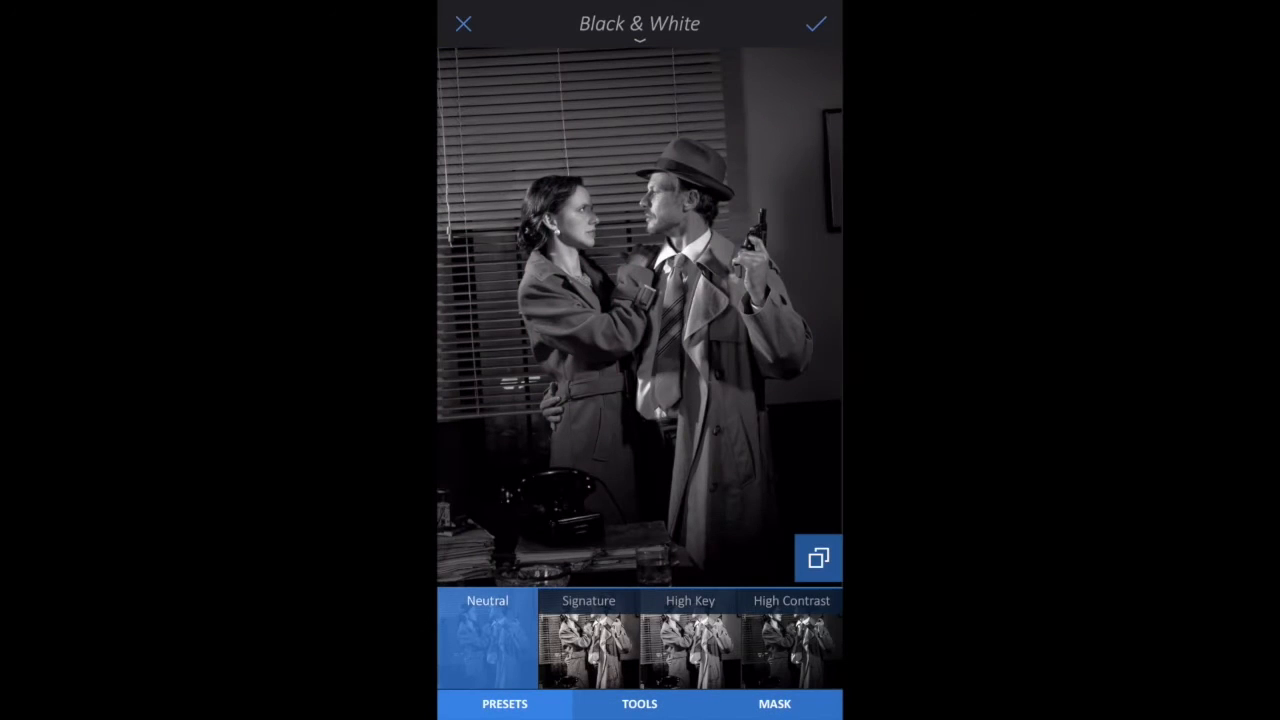
drag(780, 645, 480, 645)
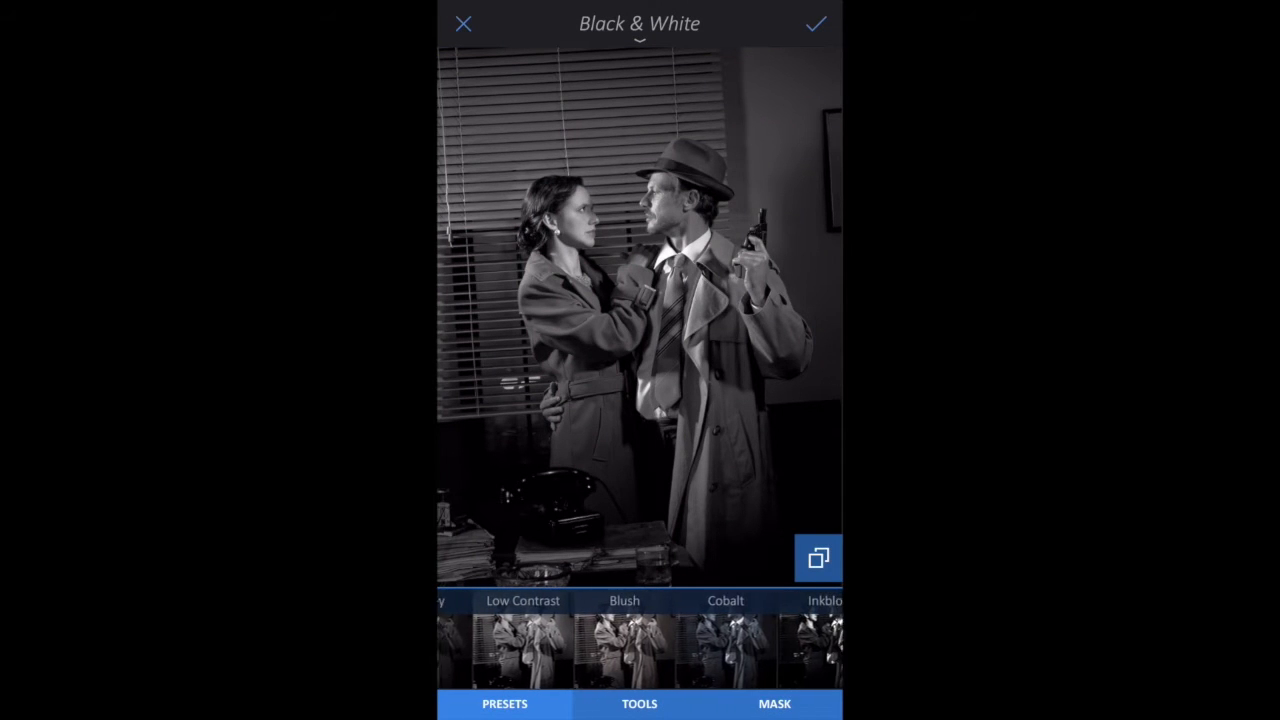
drag(500, 645, 800, 645)
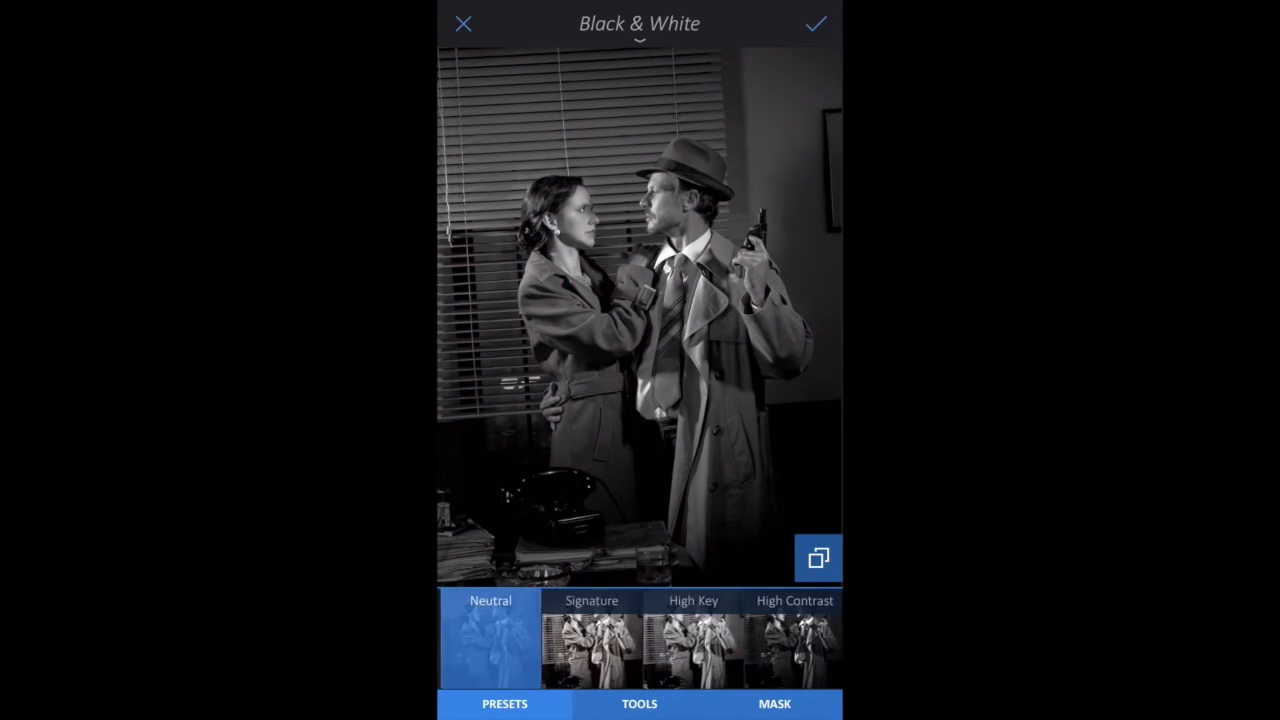
click(639, 703)
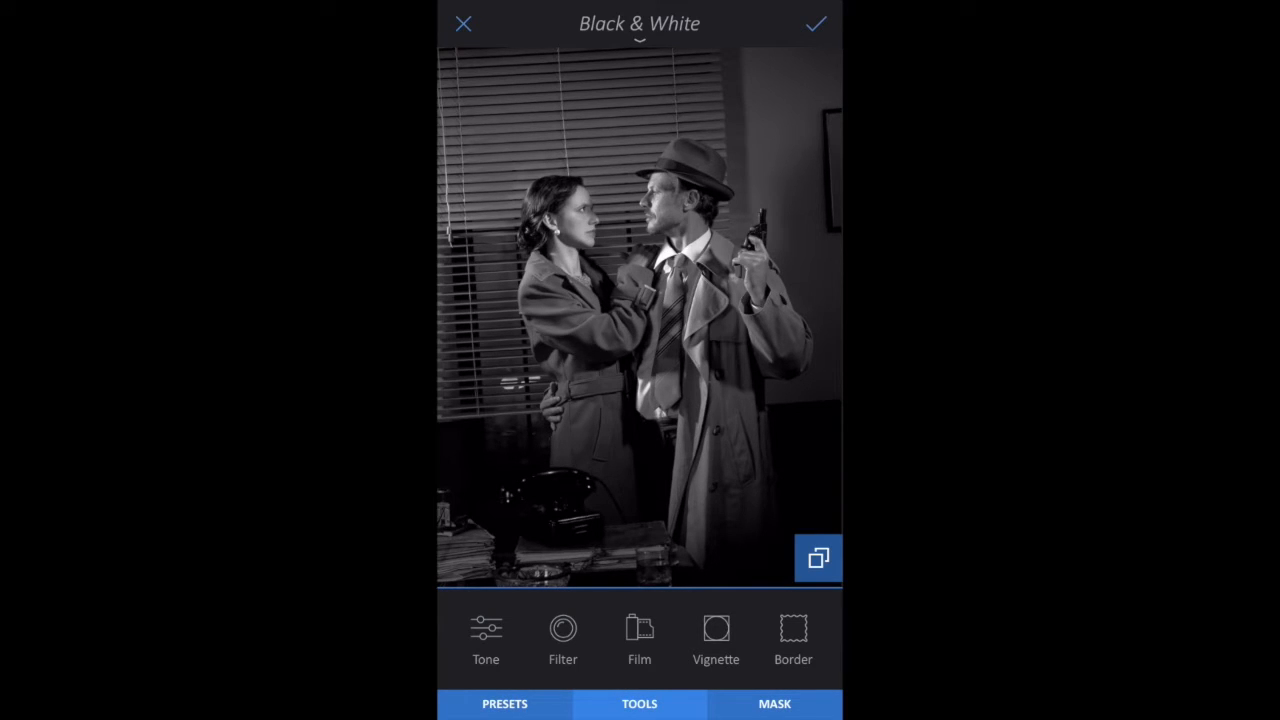
click(505, 703)
drag(780, 645, 620, 645)
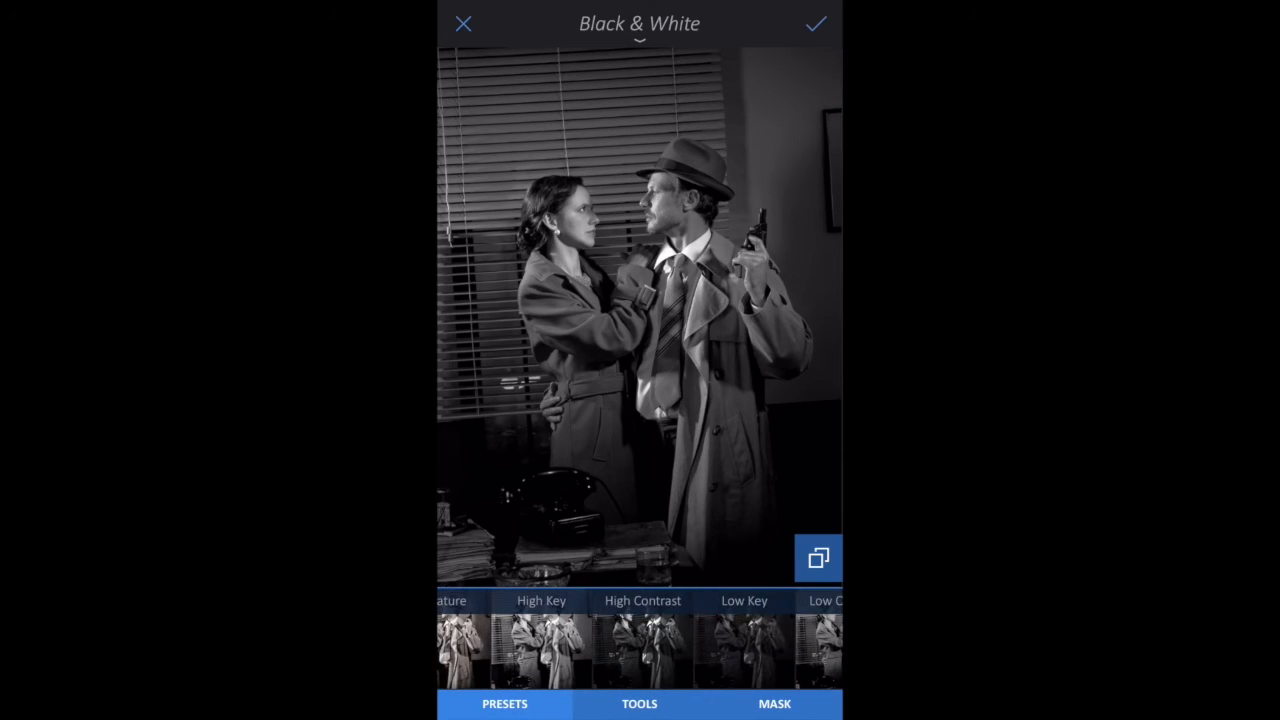
- Select the High Contrast black-and-white look at strength 41
click(642, 645)
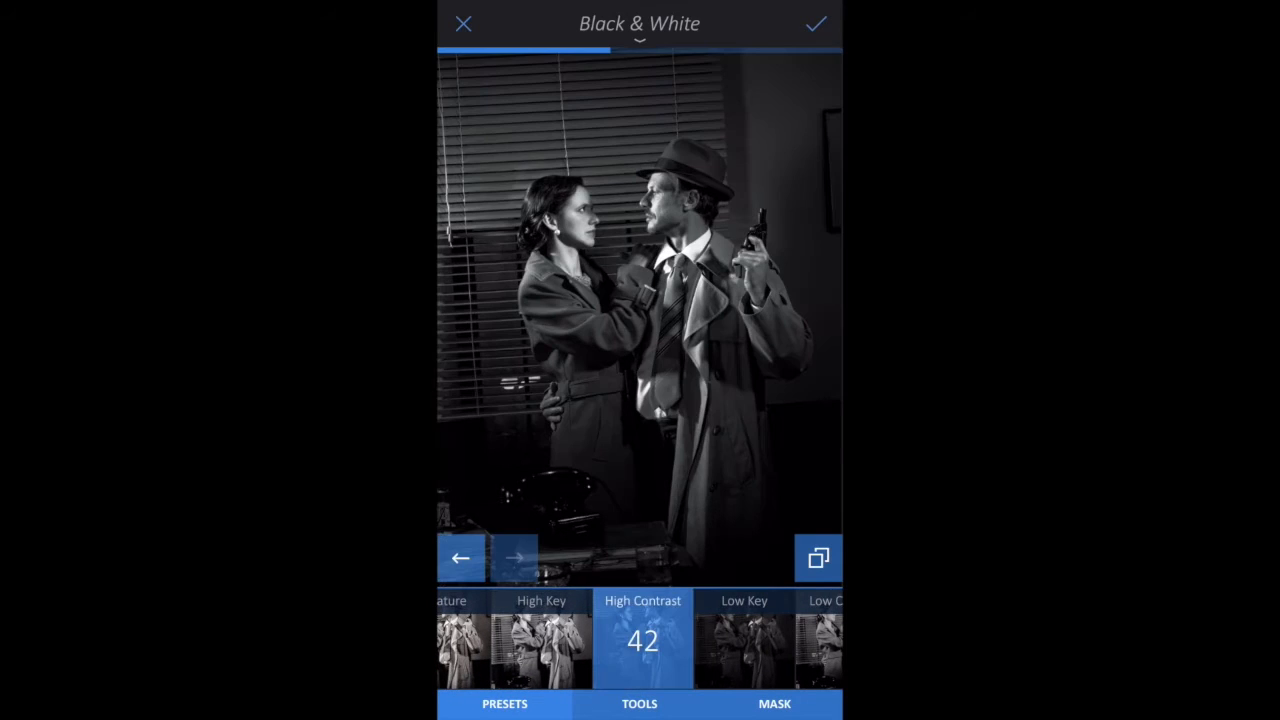
mouse_move(522, 409)
mouse_down()
mouse_move(760, 420)
mouse_move(464, 397)
mouse_move(538, 397)
mouse_move(524, 397)
mouse_up()
click(639, 703)
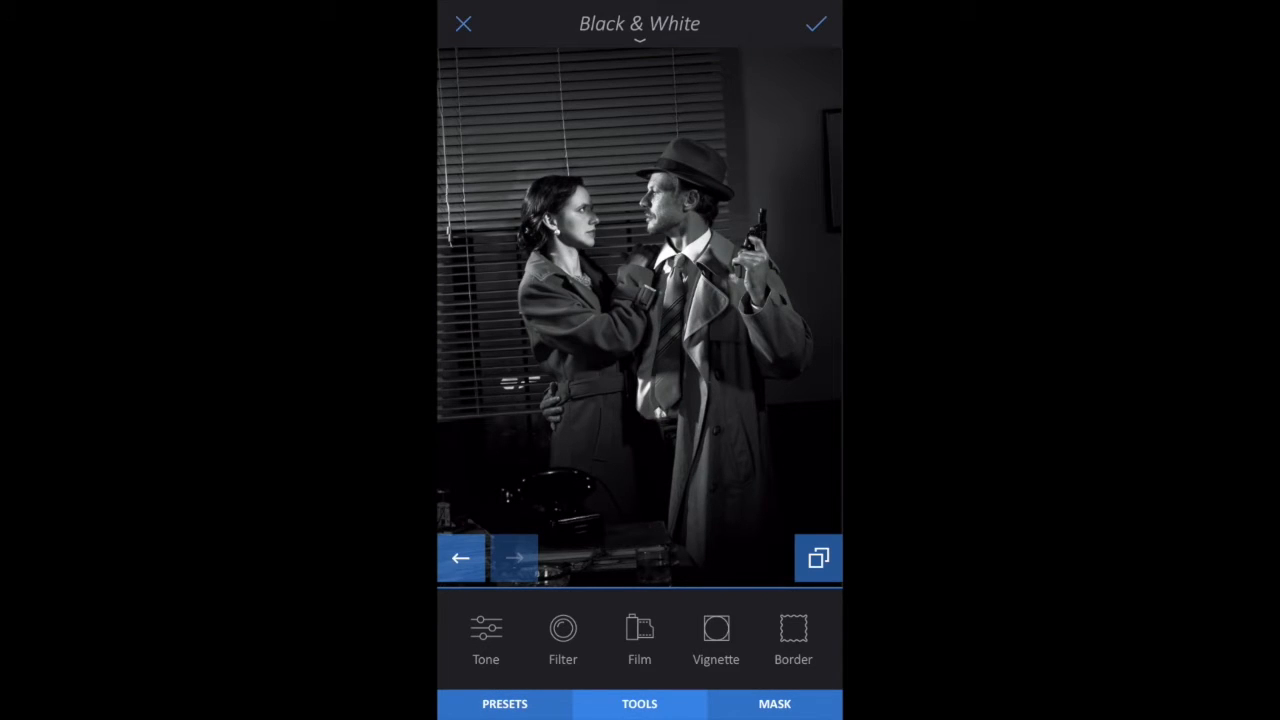
- Raise the tone structure from -8 to 62 for grittier detail
click(486, 638)
click(485, 640)
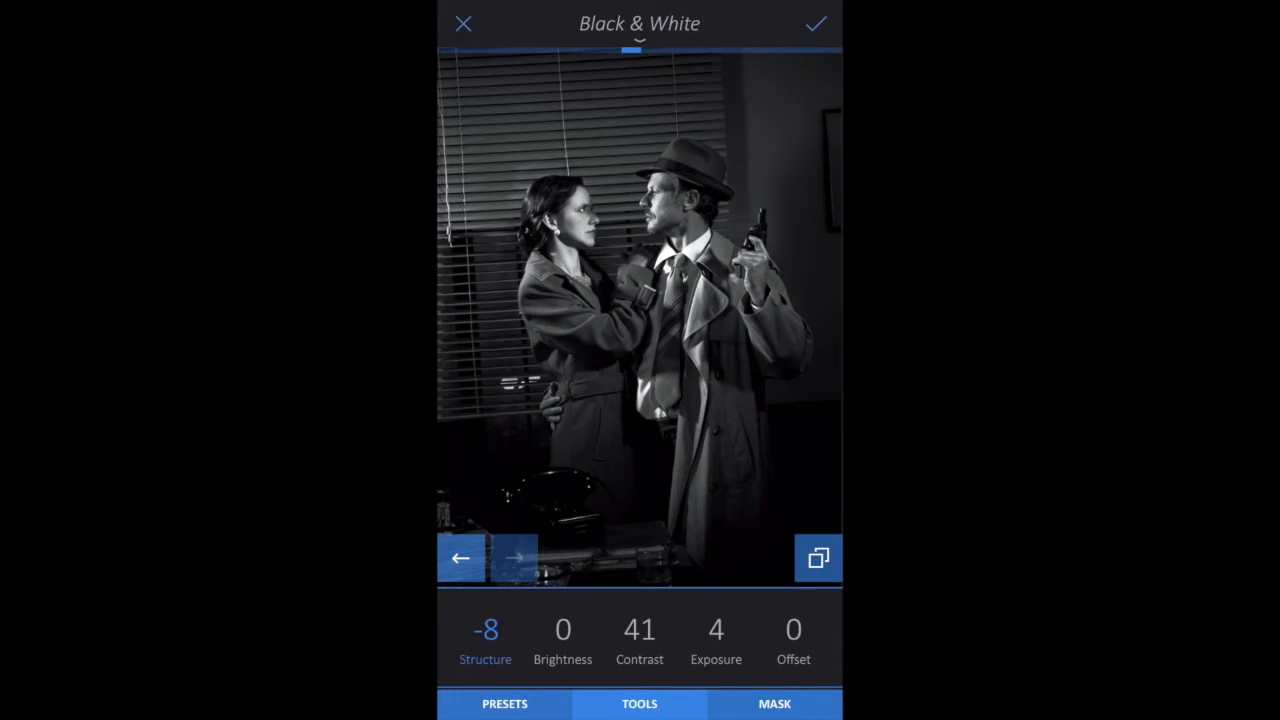
drag(555, 472, 695, 478)
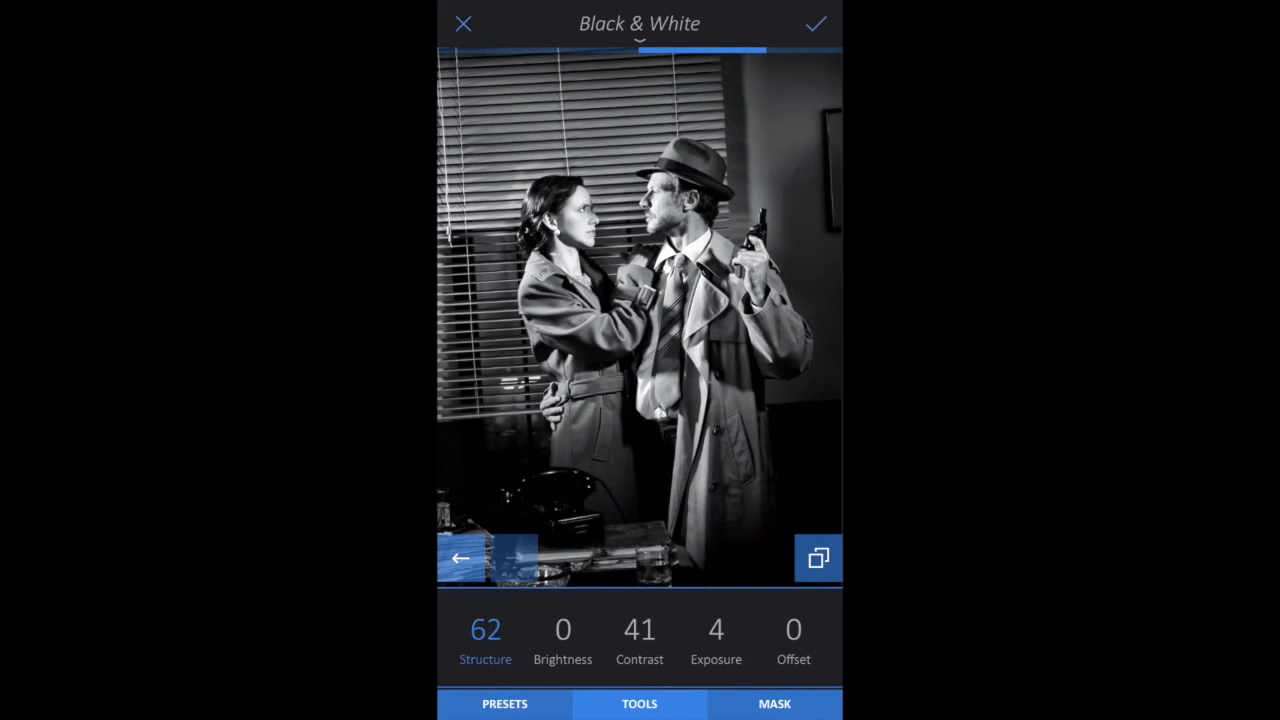
click(461, 558)
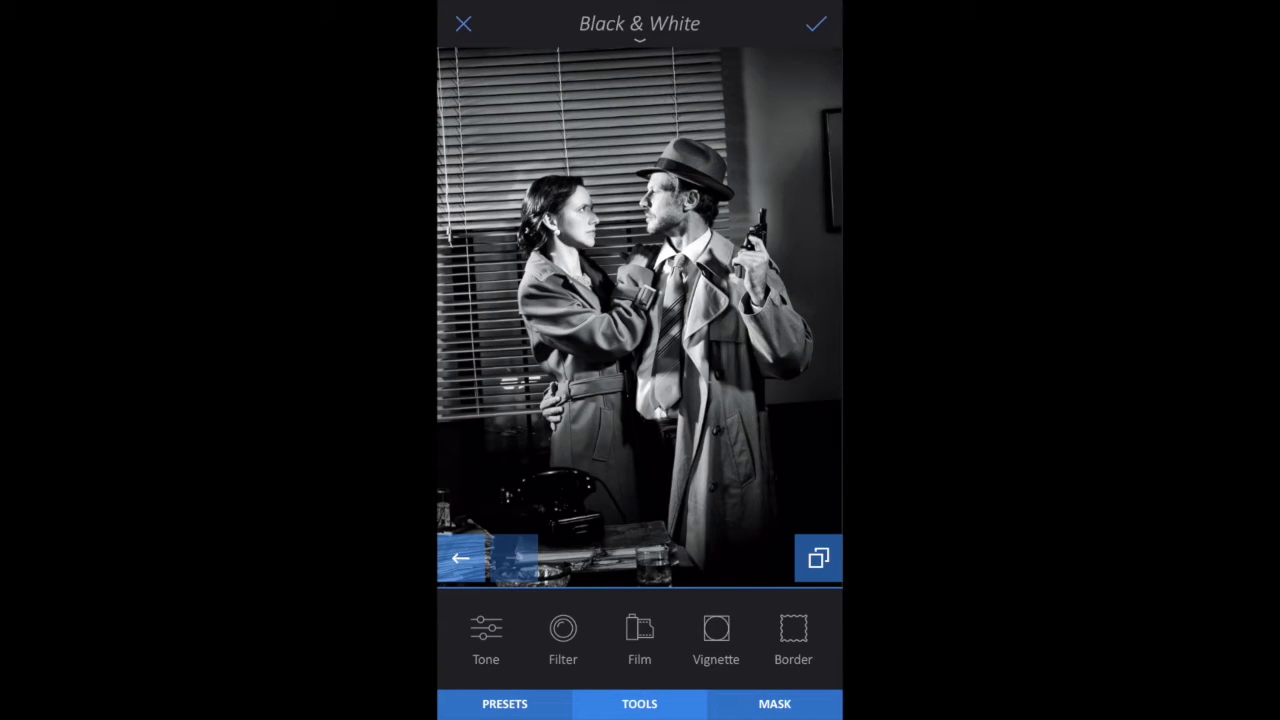
click(716, 628)
- Add a dark vignette with intensity 100 and spread 89, comparing against the original
drag(541, 446, 760, 462)
click(594, 638)
drag(596, 475, 736, 482)
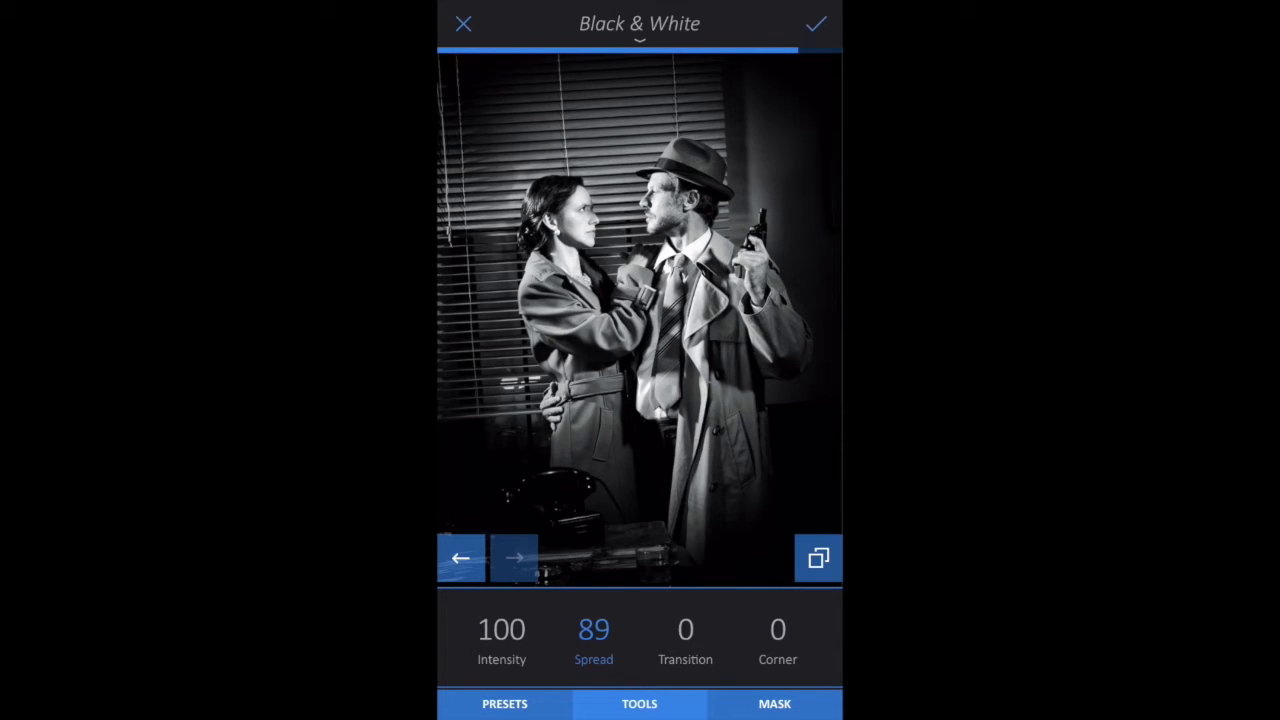
click(818, 558)
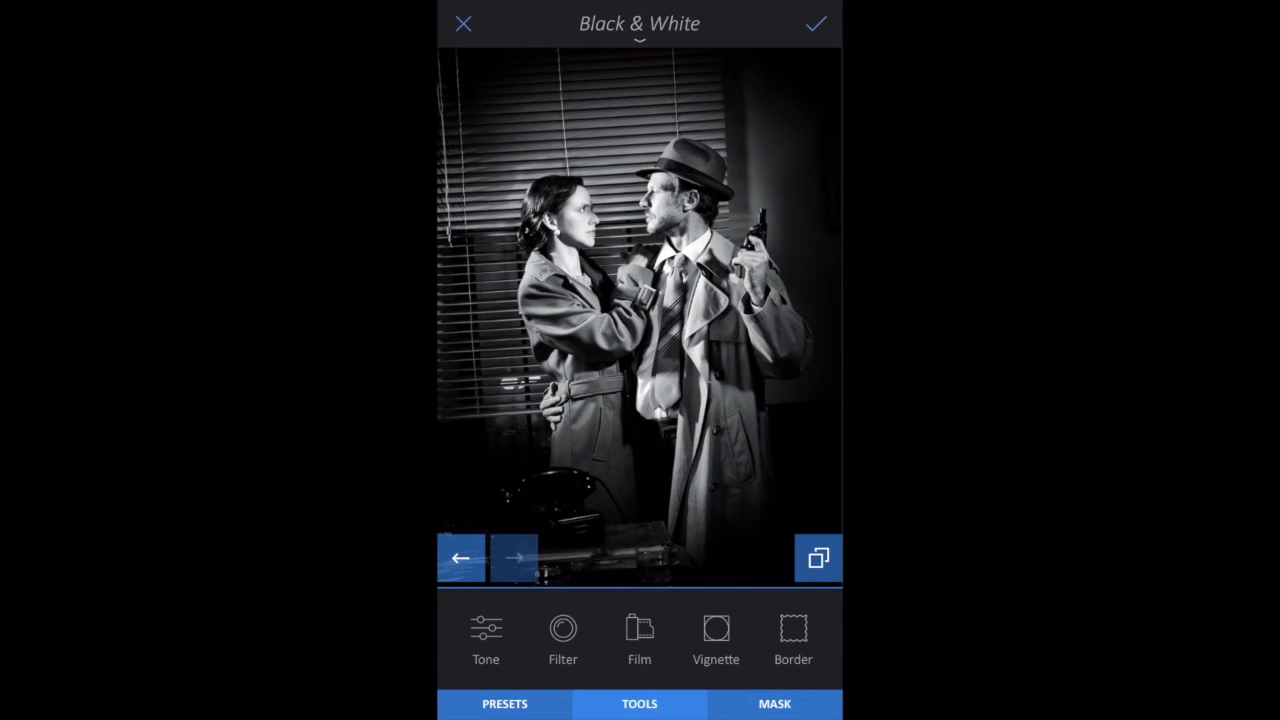
click(775, 703)
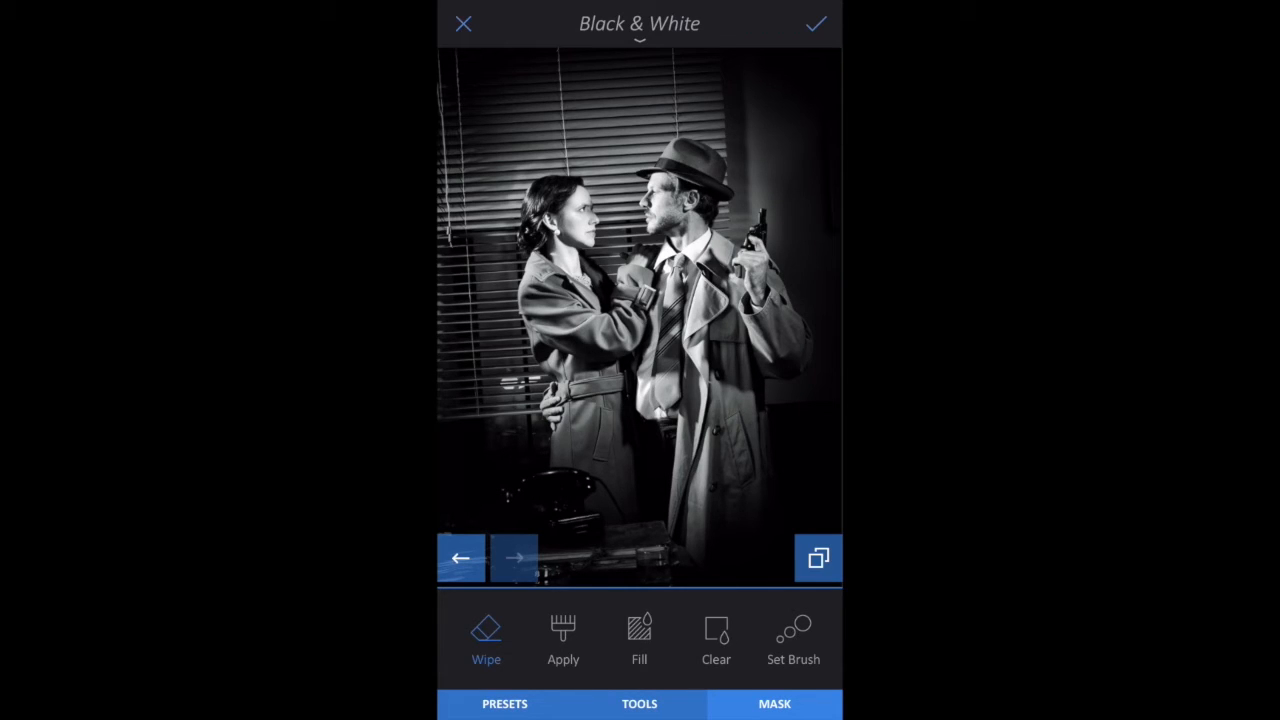
- Wipe the red colour back onto the woman's coat body, sleeve and collar
drag(574, 295, 592, 420)
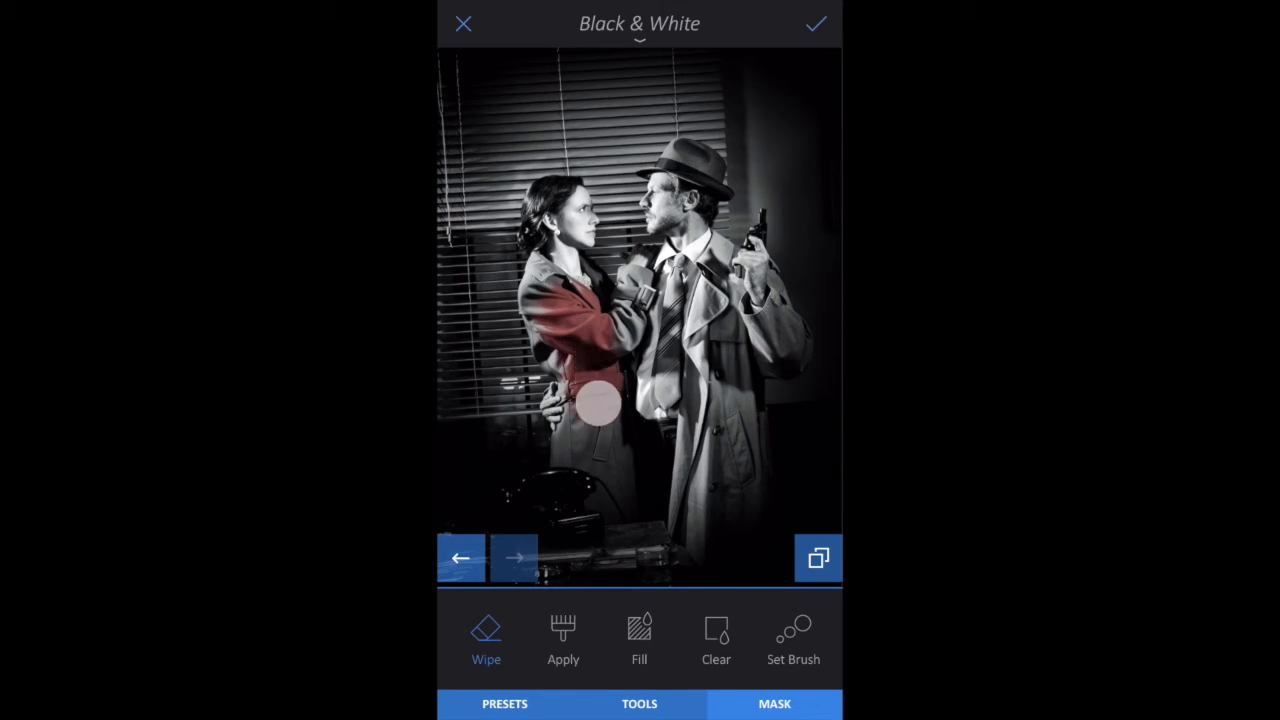
scroll(600, 330, up, 5)
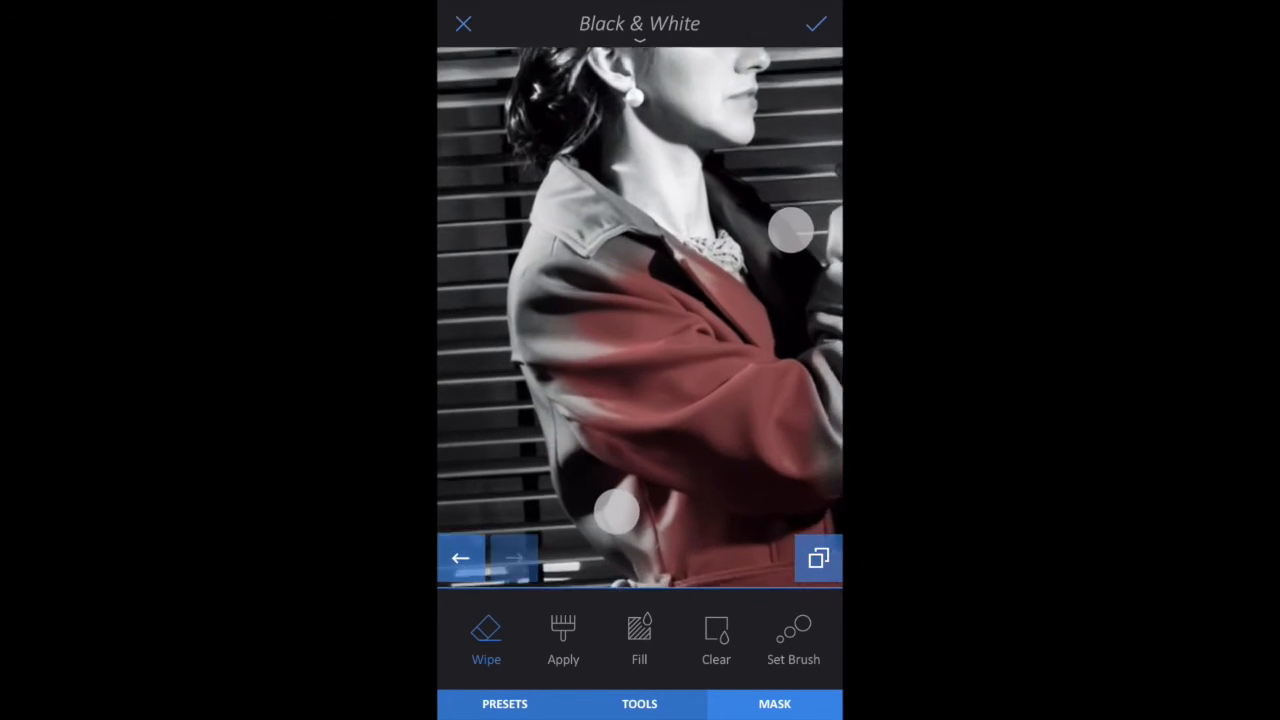
mouse_move(585, 408)
mouse_down()
mouse_move(605, 270)
mouse_move(600, 430)
mouse_move(570, 415)
mouse_move(535, 280)
mouse_up()
scroll(620, 320, up, 5)
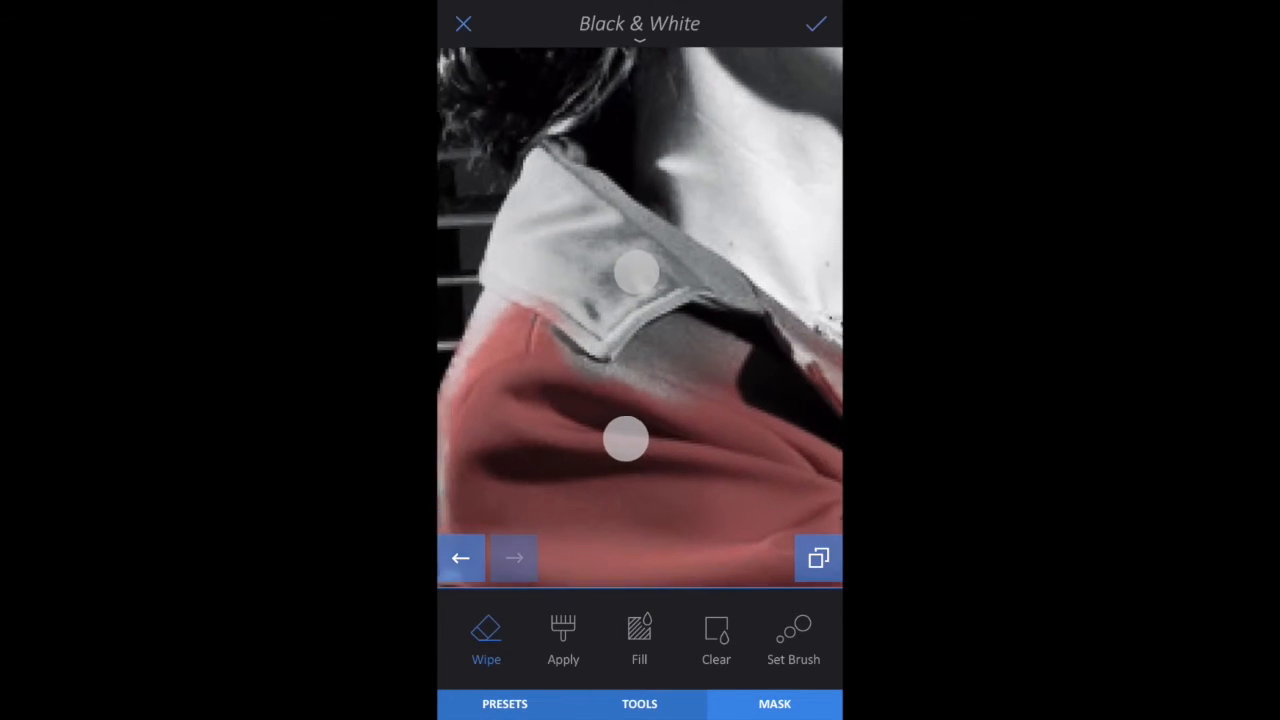
mouse_move(655, 355)
mouse_down()
mouse_move(555, 265)
mouse_move(770, 290)
mouse_move(606, 310)
mouse_up()
- Restore grayscale on the neck, belt edge and thumb where red spilled over
click(563, 638)
mouse_move(540, 195)
mouse_down()
mouse_move(700, 300)
mouse_move(580, 260)
mouse_up()
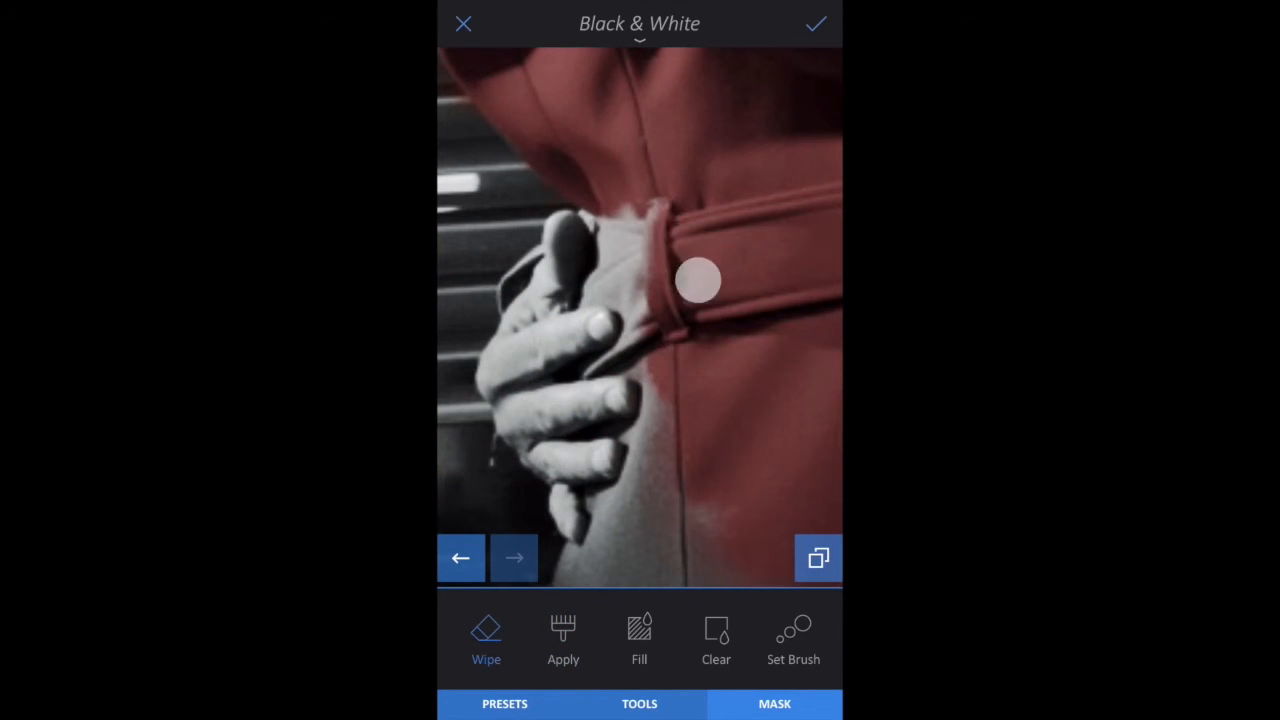
drag(690, 200, 600, 240)
mouse_move(640, 200)
mouse_down()
mouse_move(680, 240)
mouse_move(663, 337)
mouse_move(680, 314)
mouse_move(622, 385)
mouse_up()
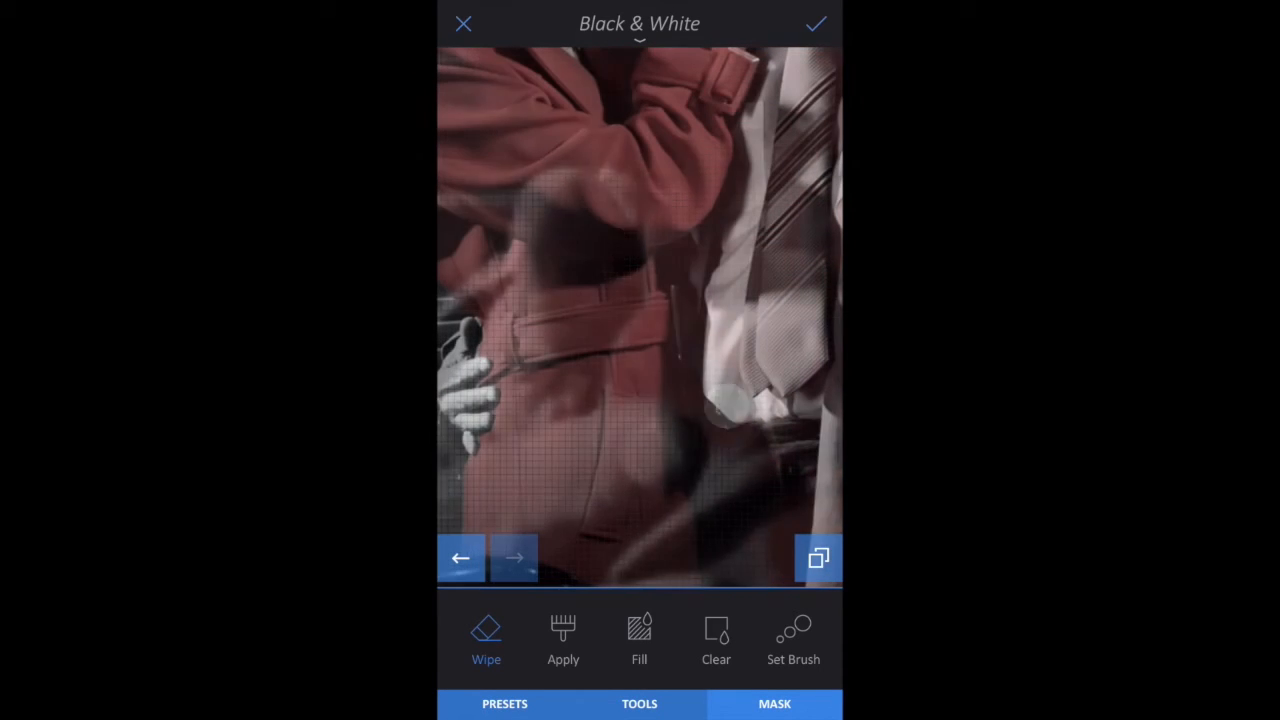
drag(620, 300, 620, 440)
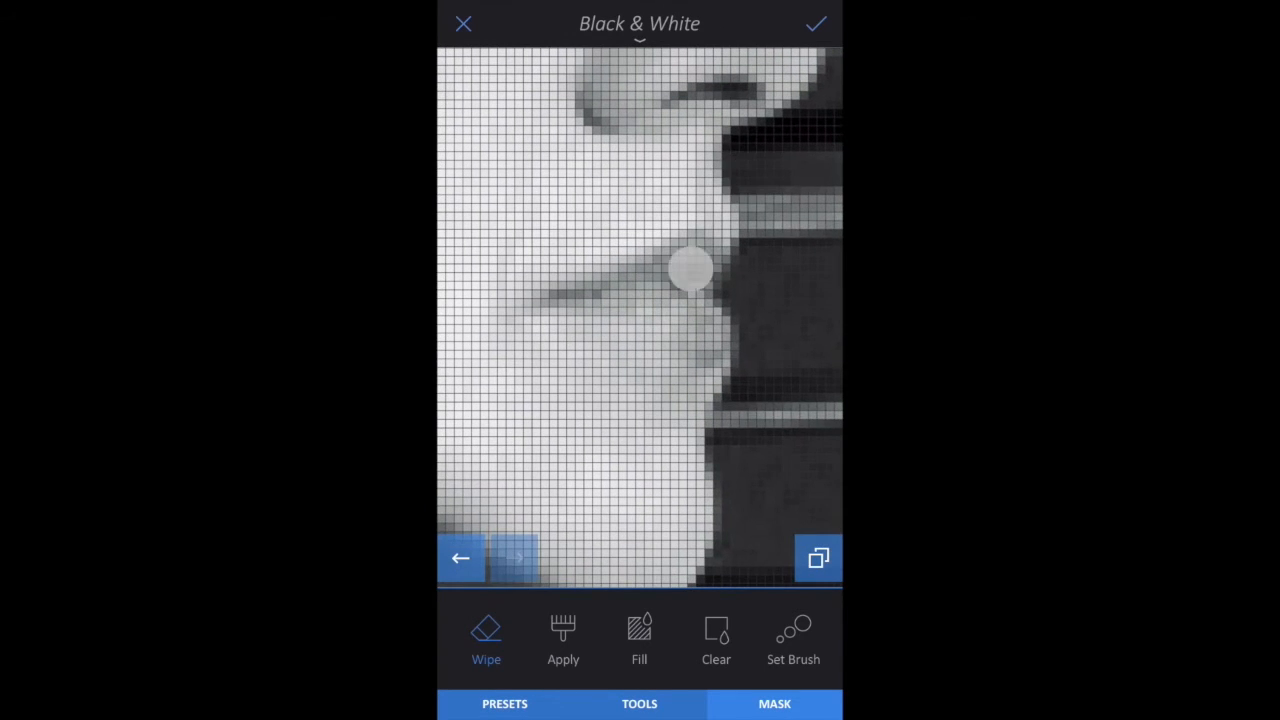
- Reveal the red on the woman's lips and confirm the black-and-white effect
mouse_move(700, 325)
mouse_down()
mouse_move(690, 340)
mouse_move(635, 290)
mouse_move(705, 260)
mouse_up()
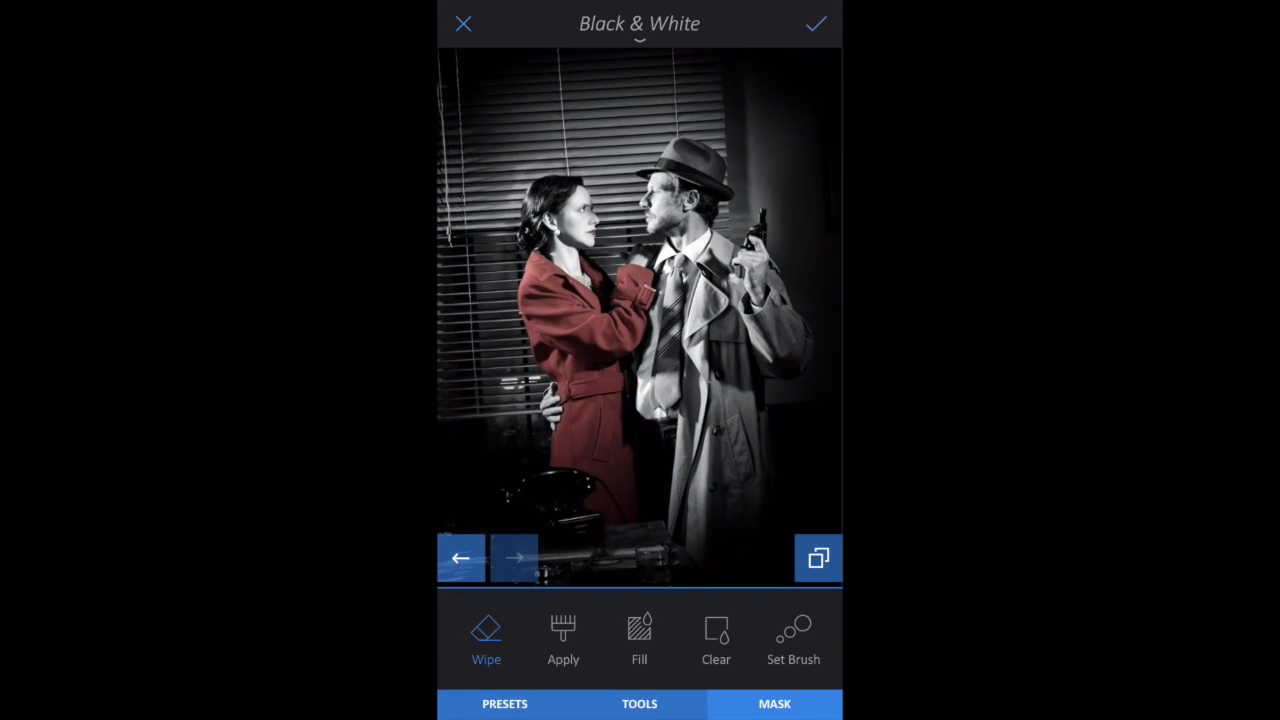
click(816, 30)
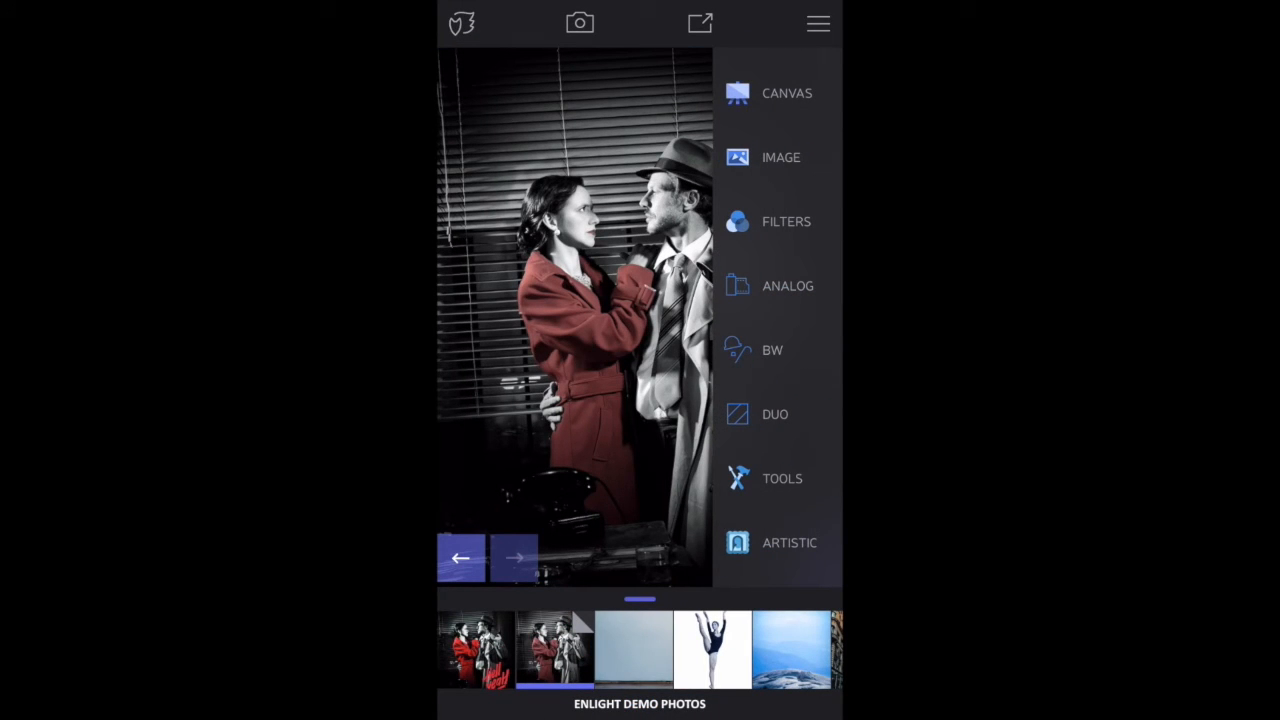
- Boost colour saturation to about 63 so the coat is vivid red
click(781, 157)
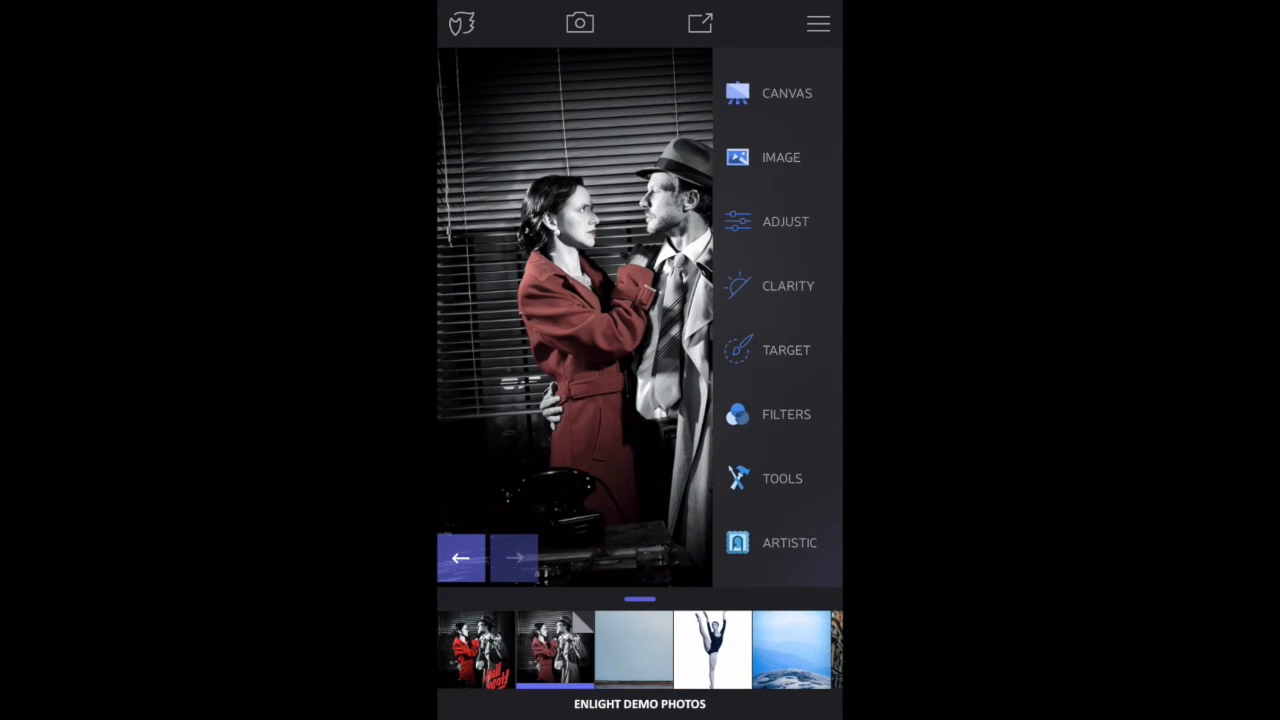
click(785, 221)
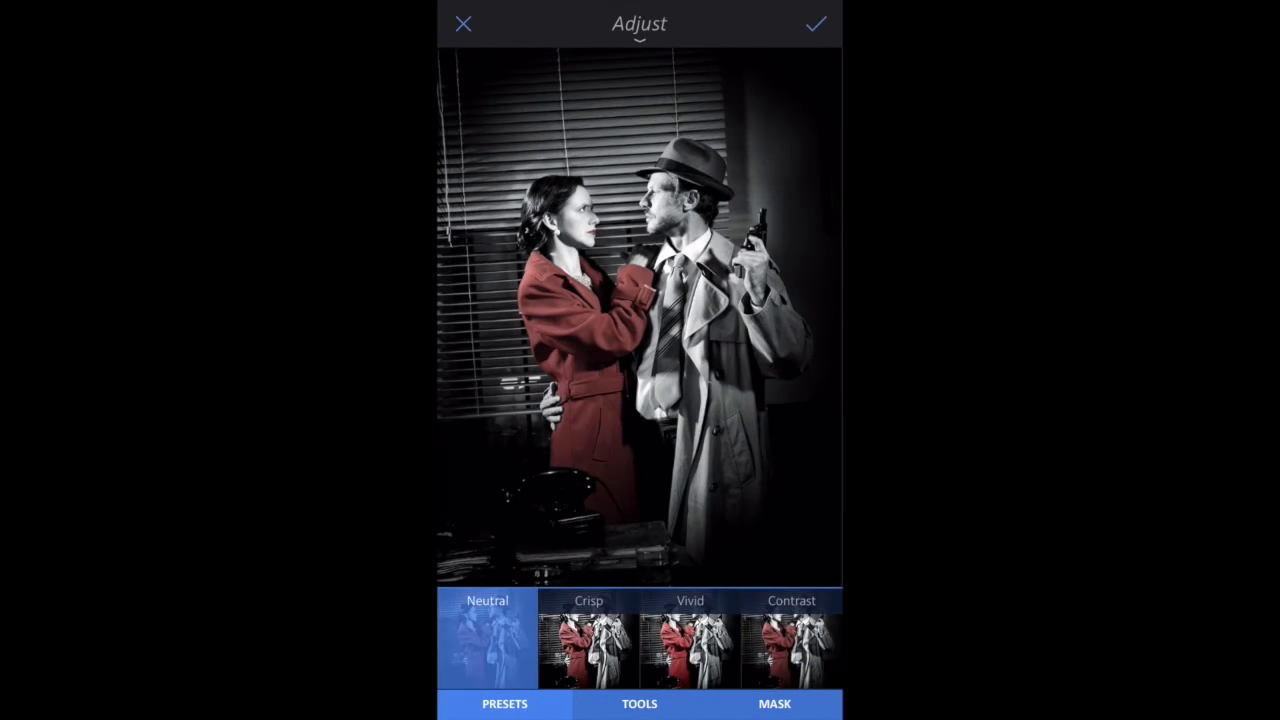
click(639, 703)
click(639, 638)
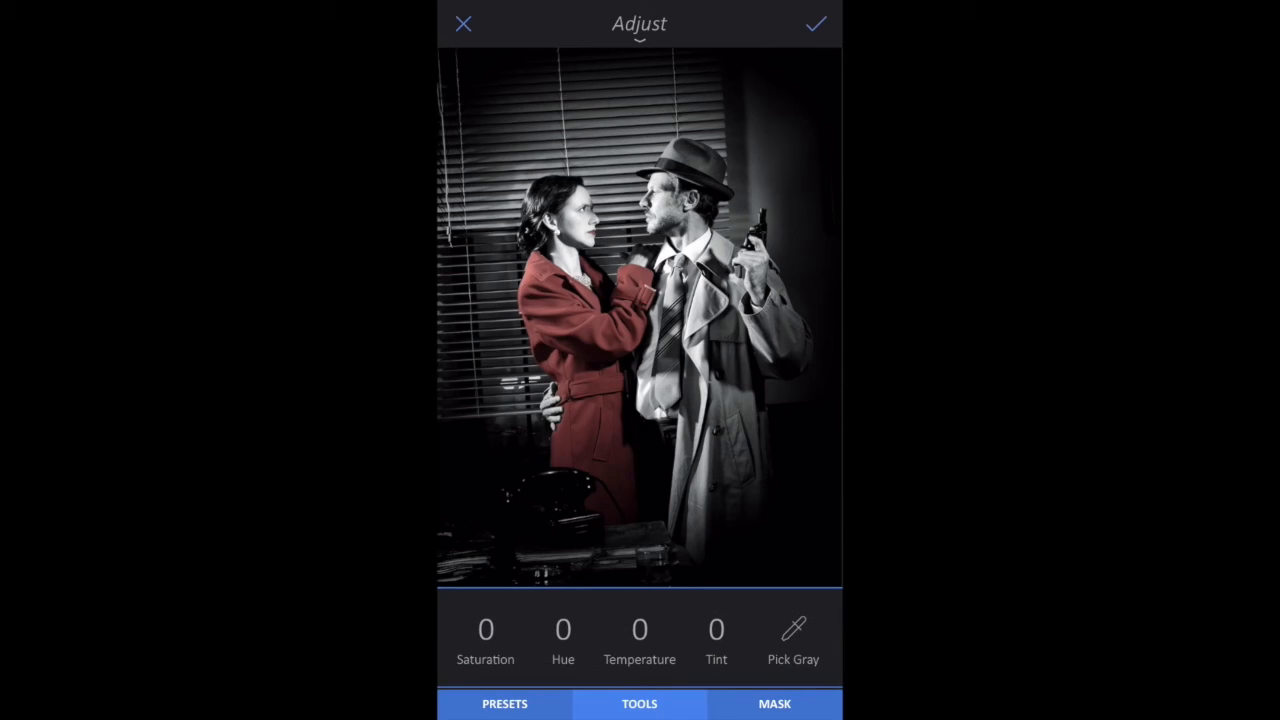
click(486, 638)
drag(550, 447, 700, 446)
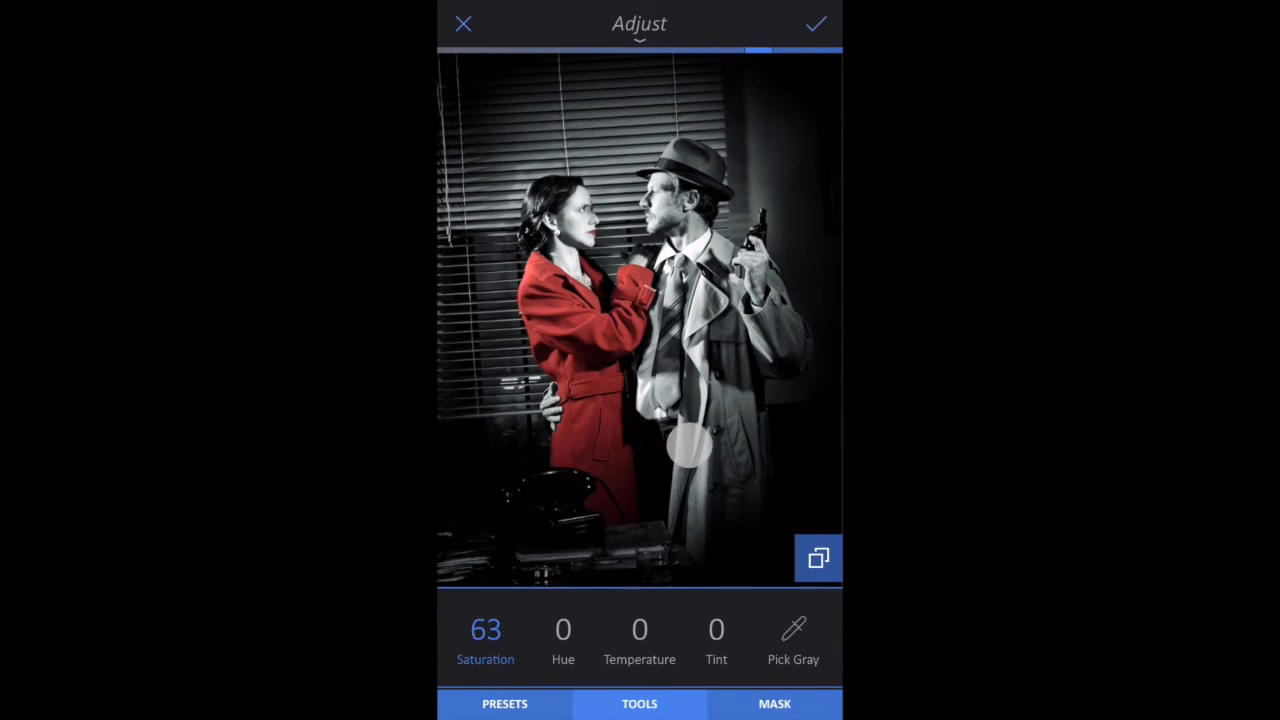
- Raise basic contrast to about 55 and confirm the adjustments
click(639, 703)
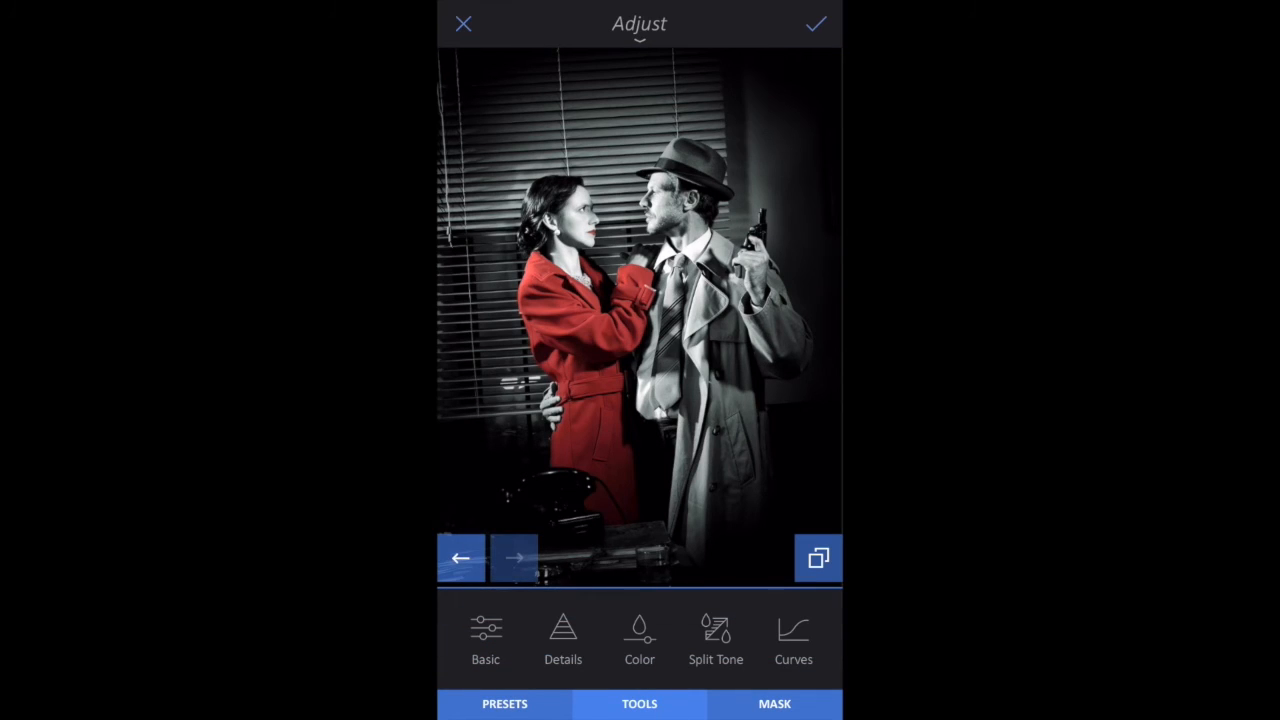
click(486, 637)
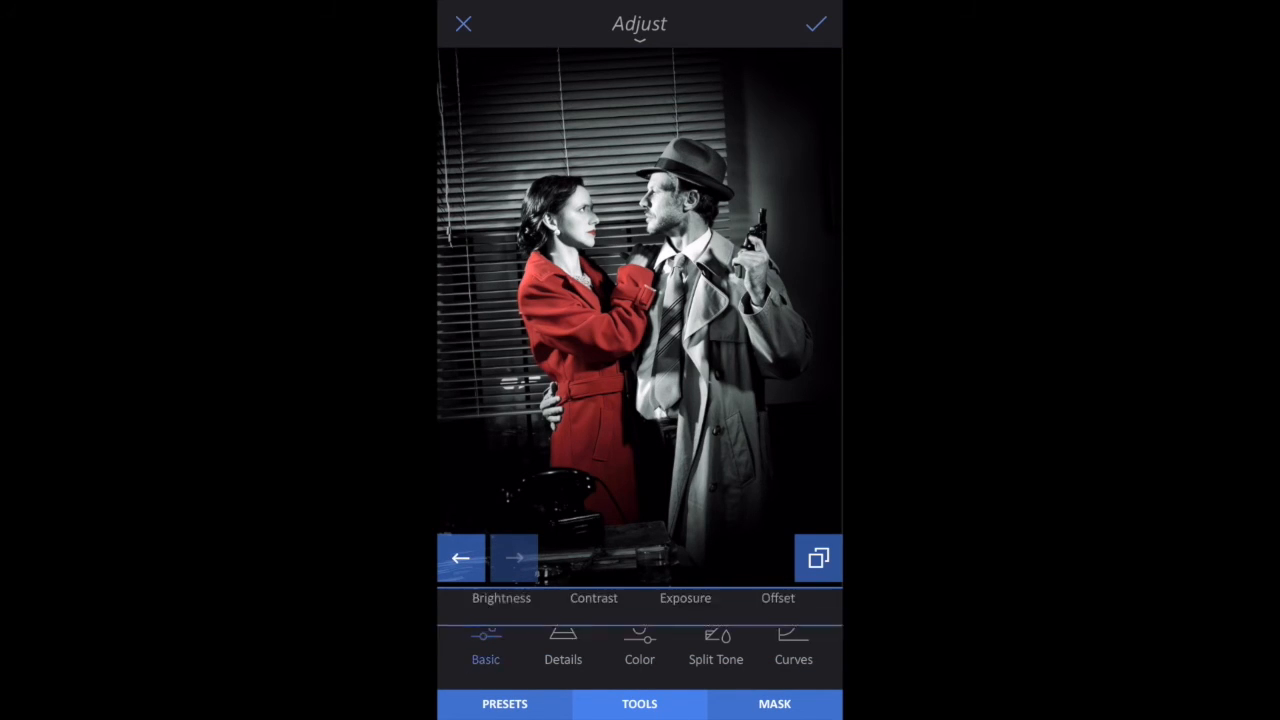
click(594, 630)
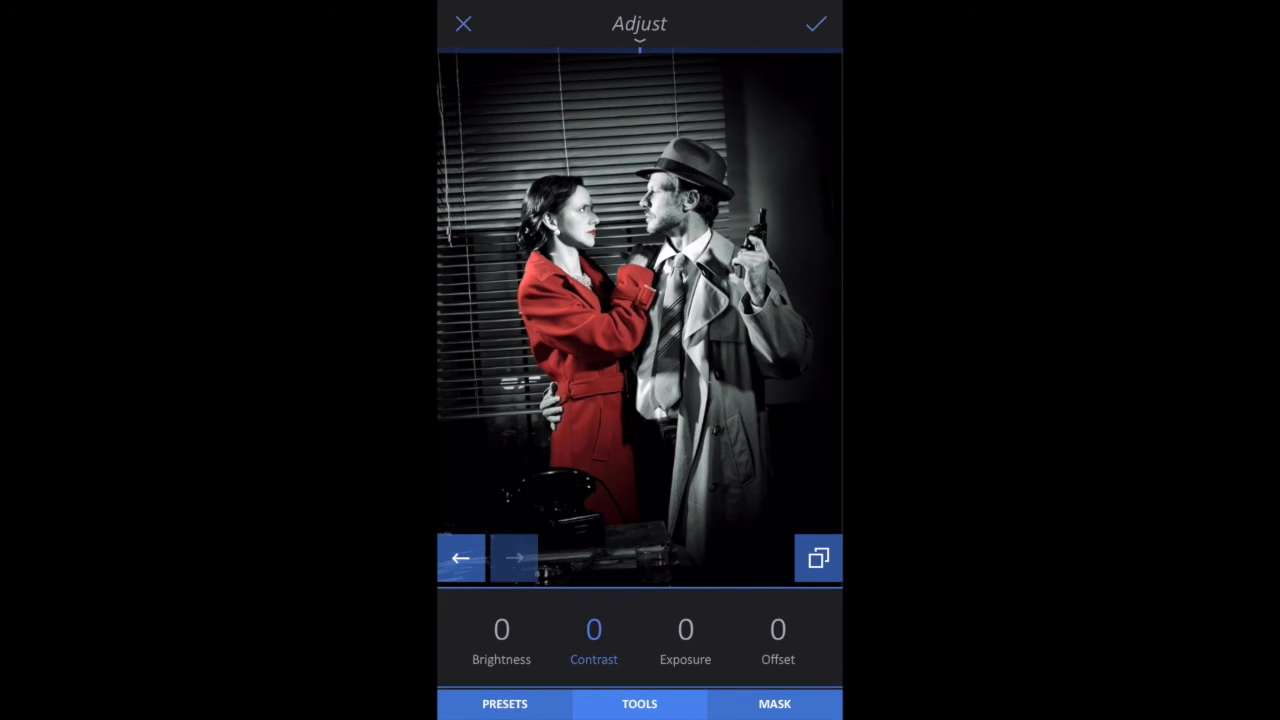
drag(564, 466, 685, 467)
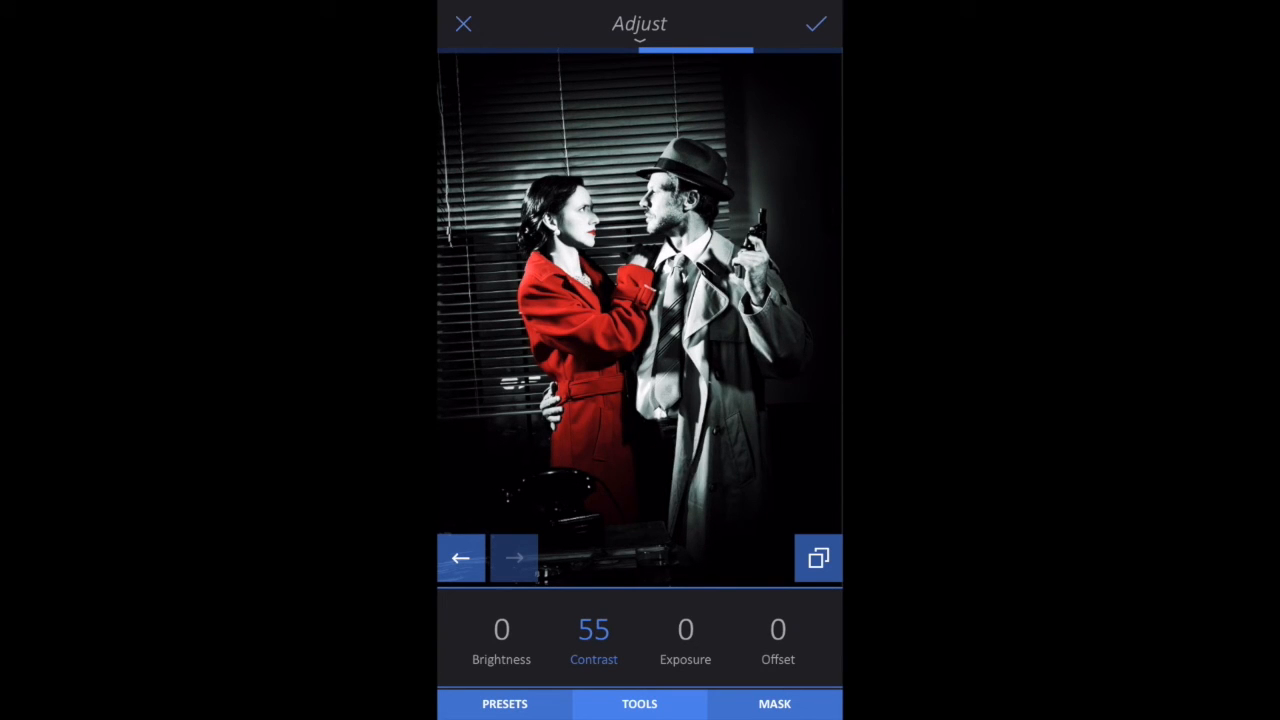
click(816, 23)
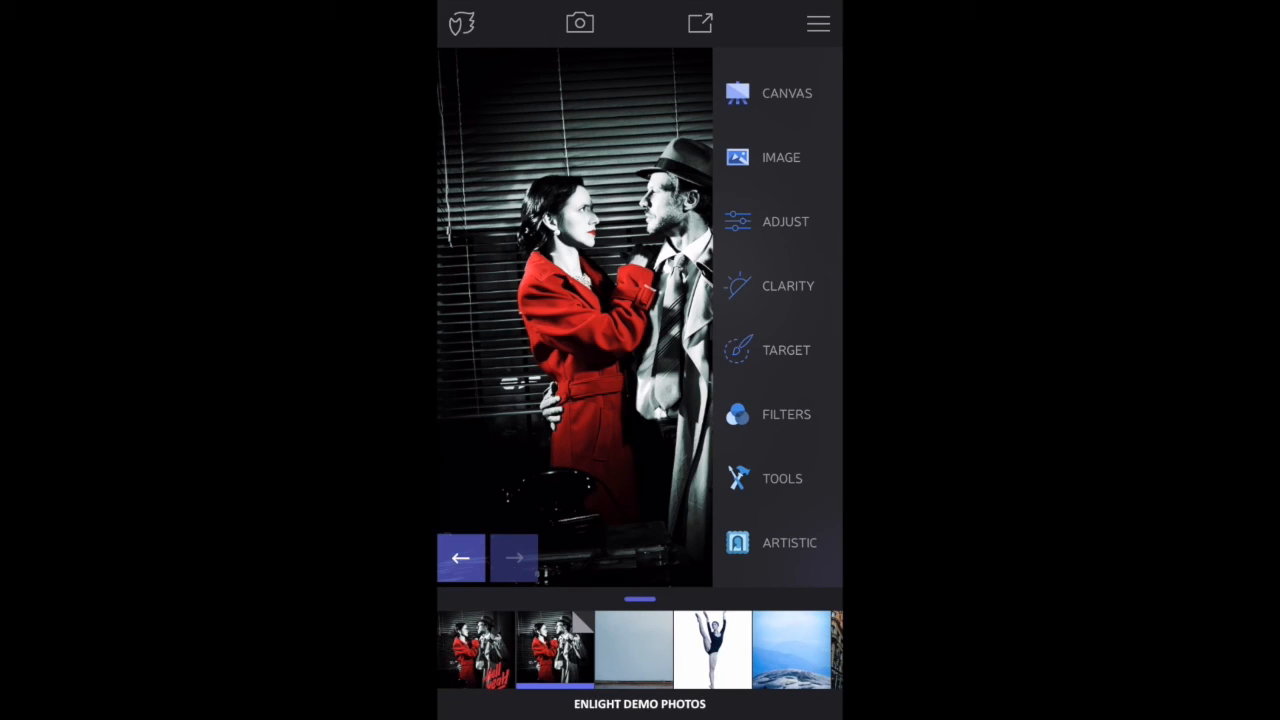
scroll(780, 350, down, 5)
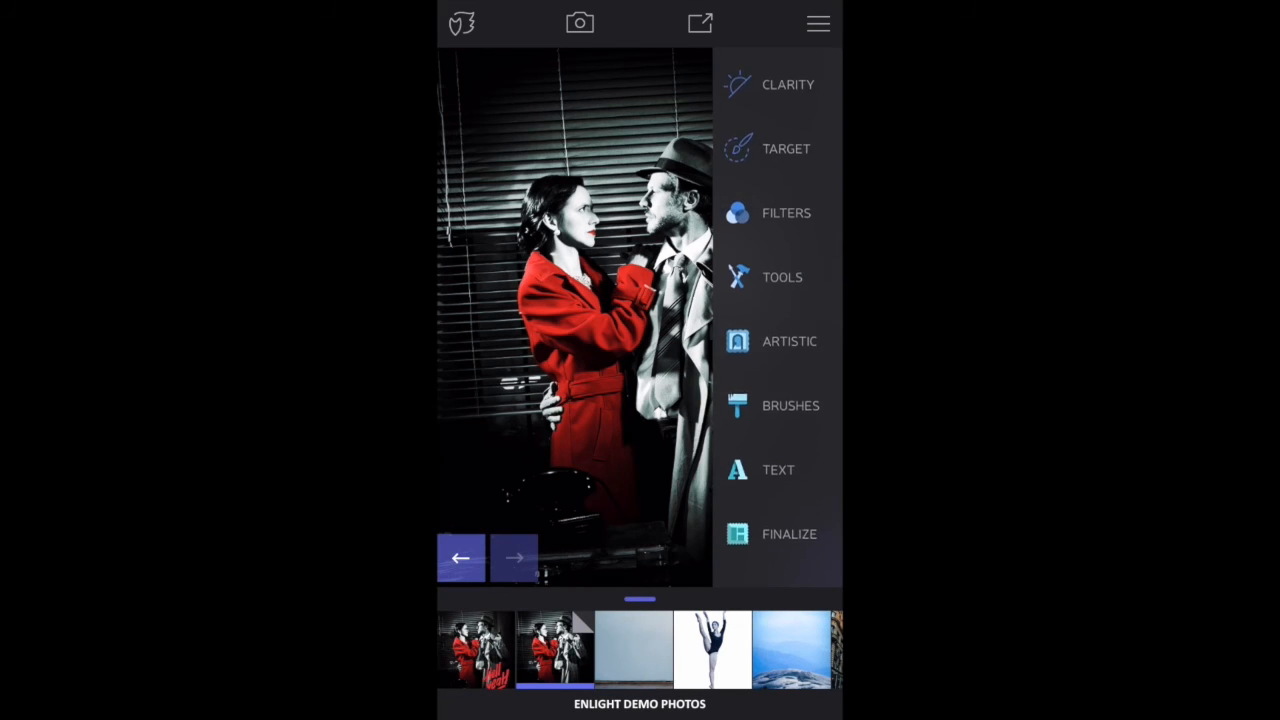
- Open the Decals tool from the text-related tools
click(770, 470)
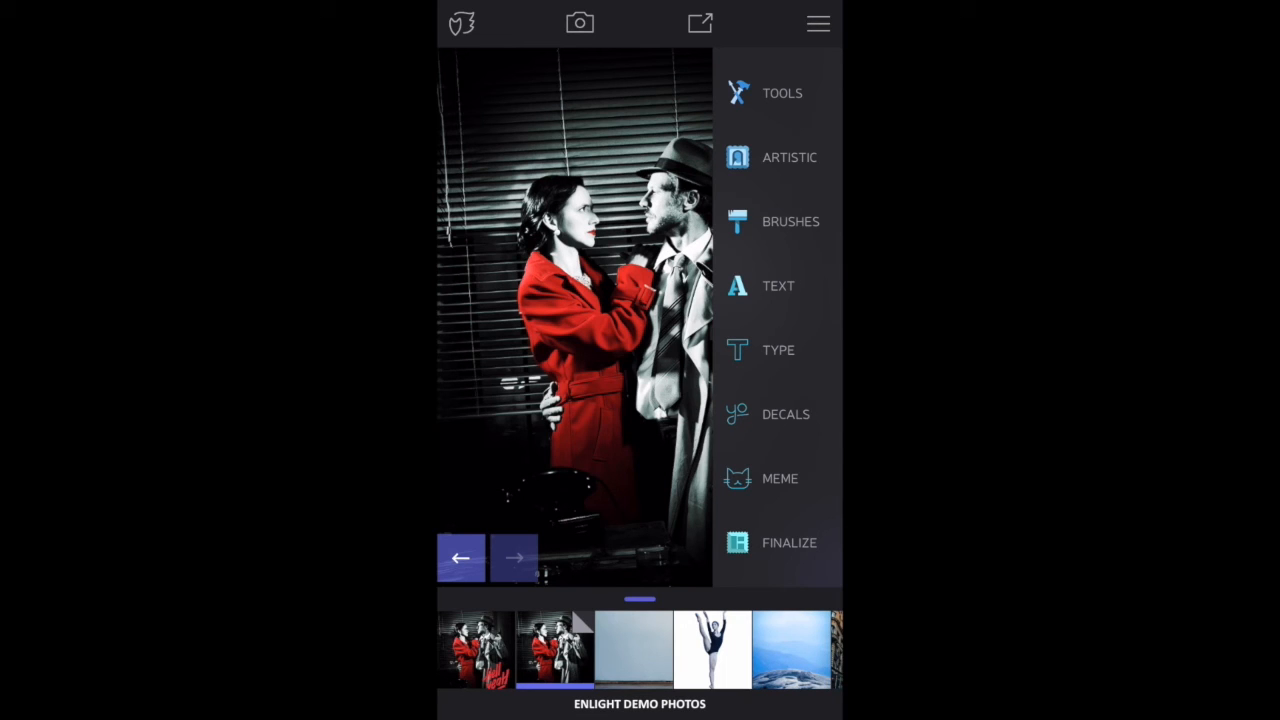
click(780, 414)
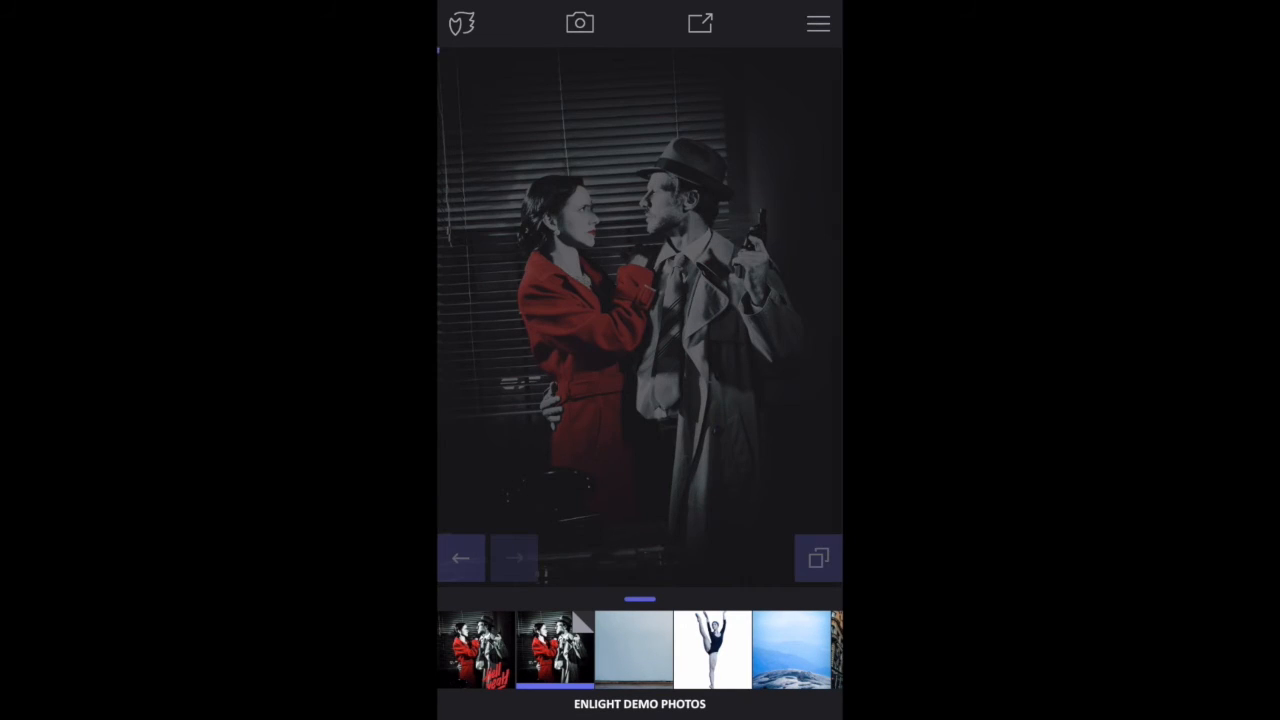
drag(780, 645, 480, 645)
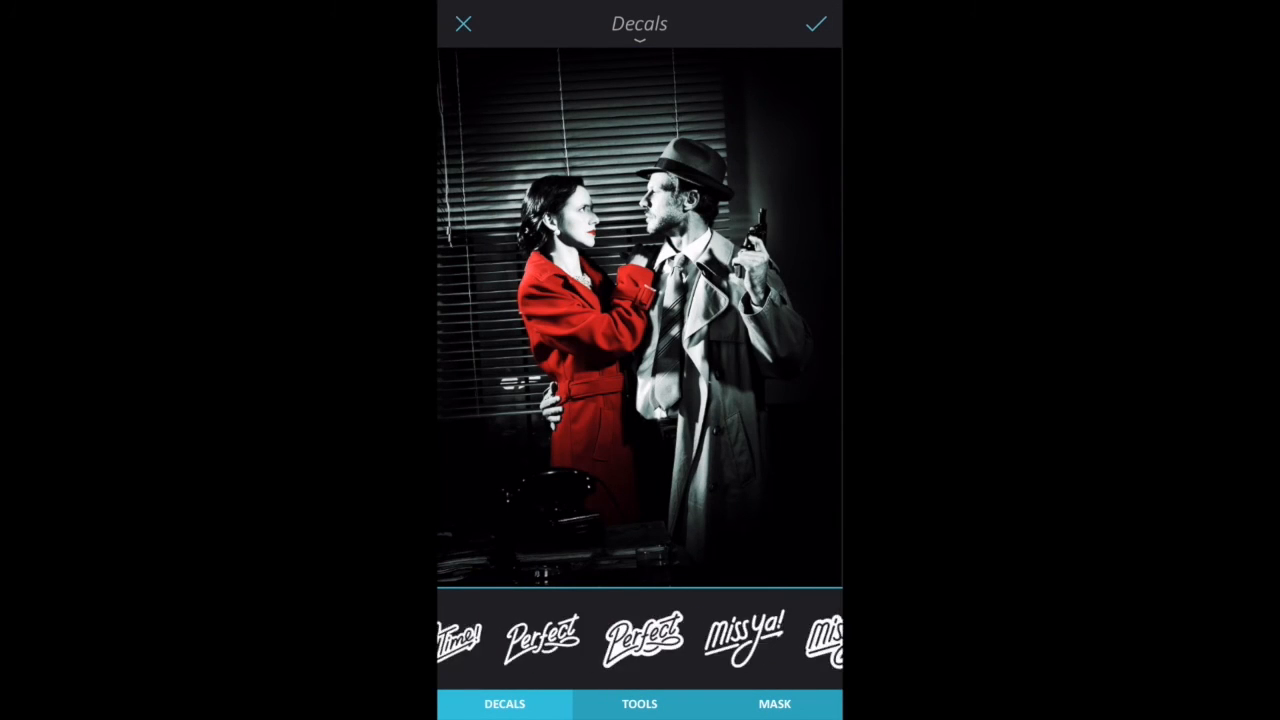
- Add the 'Hell yeah' decal and colour it red
drag(780, 640, 480, 640)
click(528, 640)
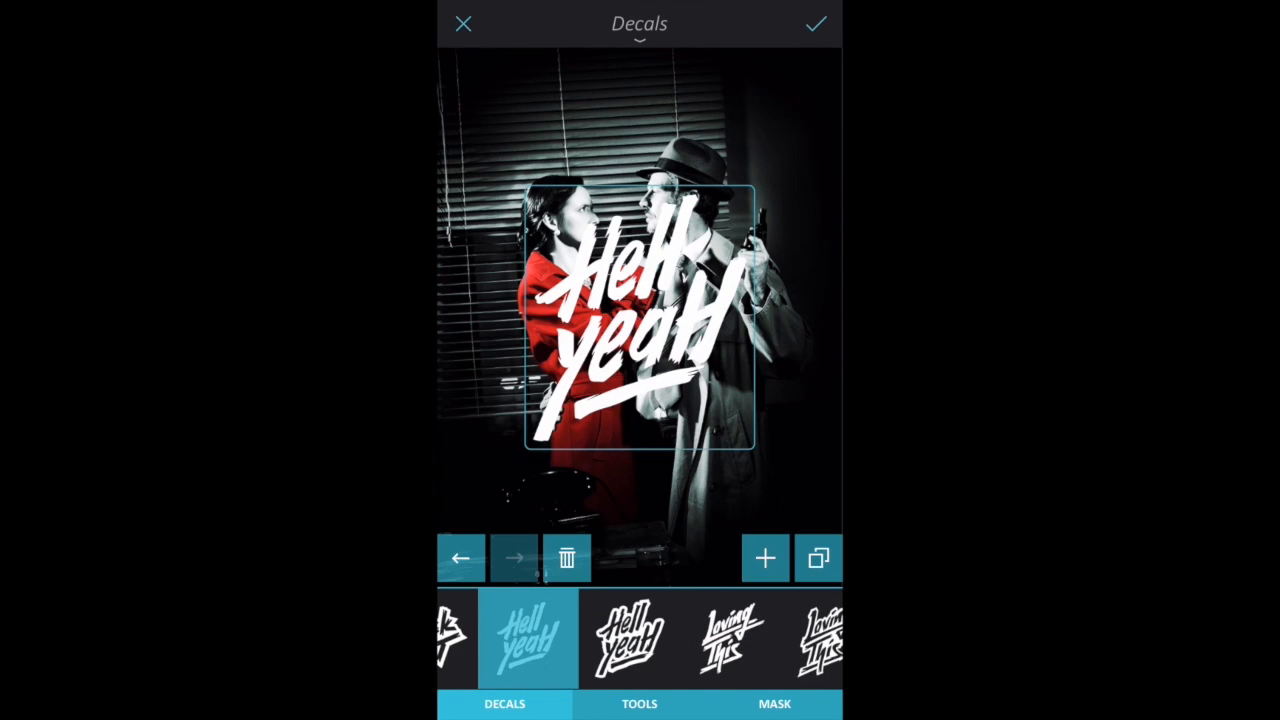
click(639, 703)
click(486, 638)
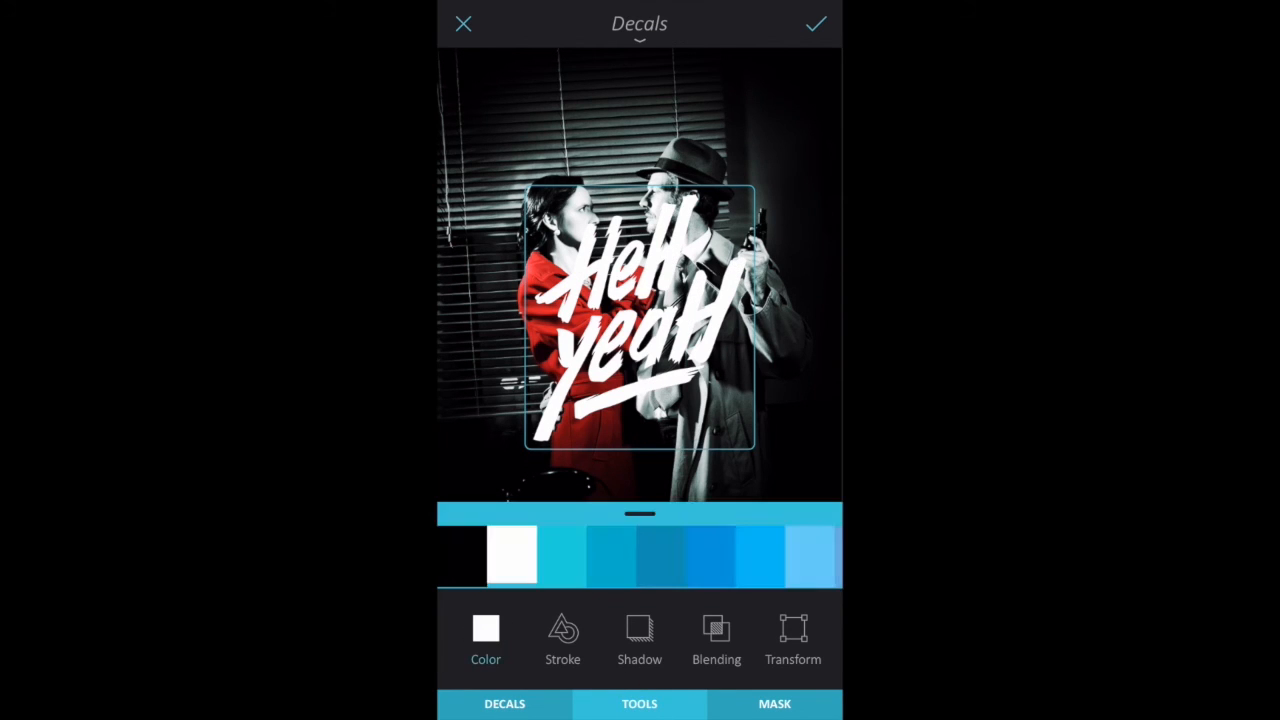
drag(800, 556, 480, 556)
click(656, 556)
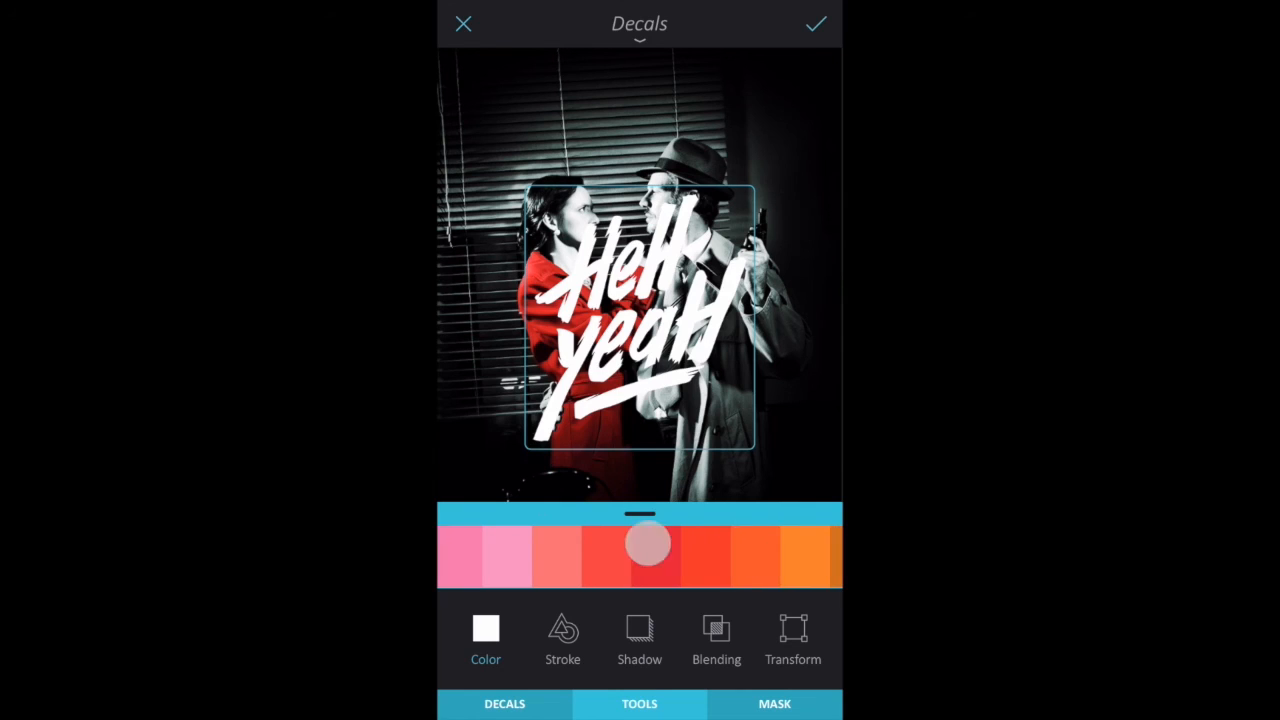
click(486, 630)
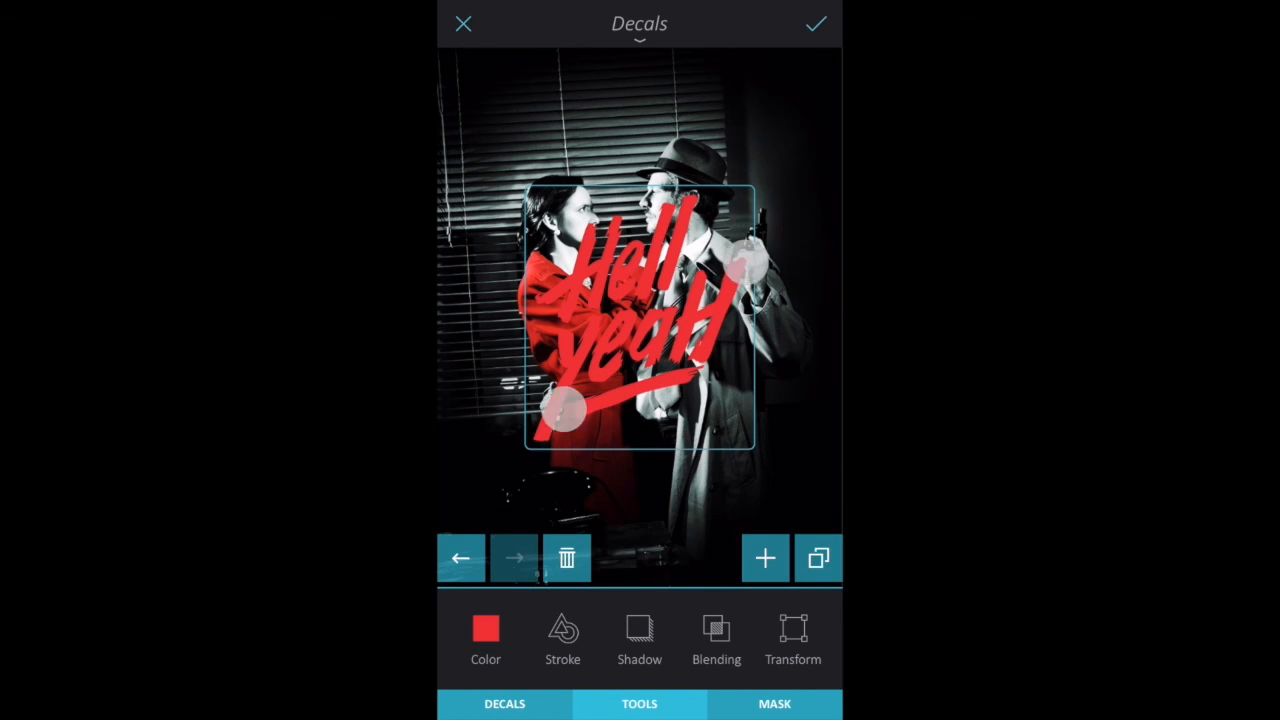
- Shrink and tilt the decal into the lower right, confirm it, and bring up sharing options
mouse_move(746, 262)
mouse_down()
mouse_move(680, 335)
mouse_move(770, 455)
mouse_move(755, 476)
mouse_up()
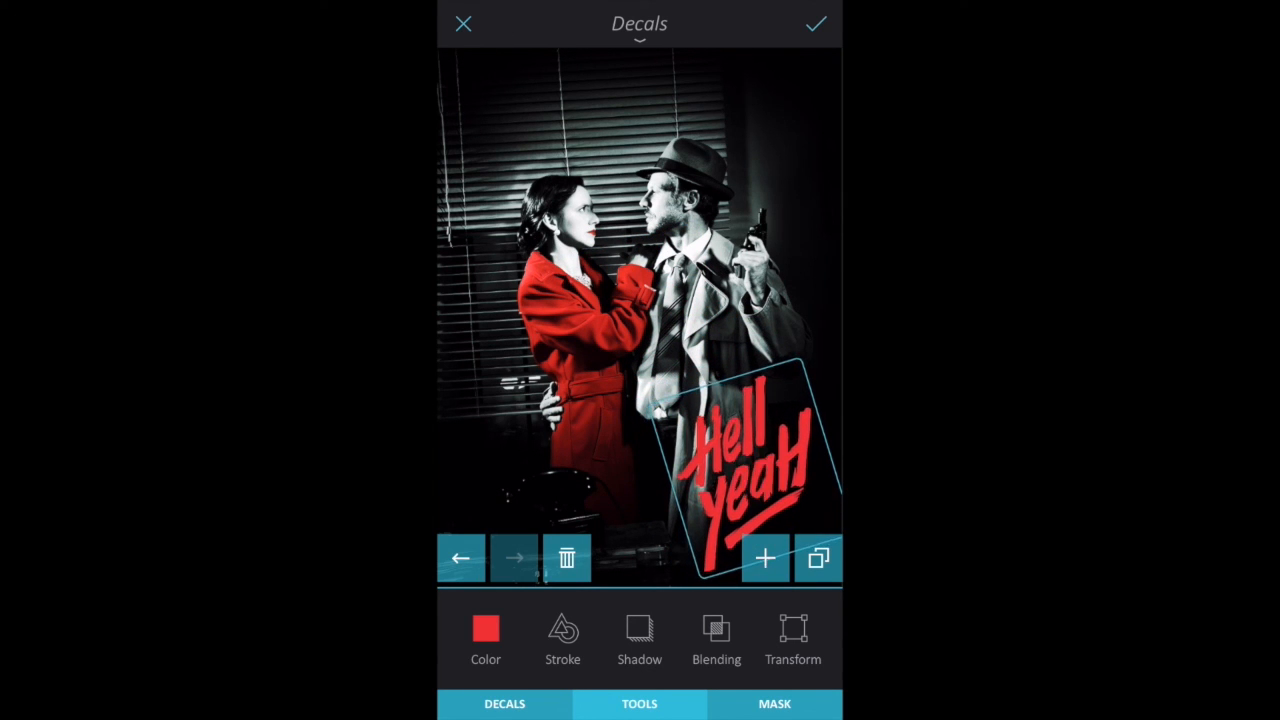
click(815, 23)
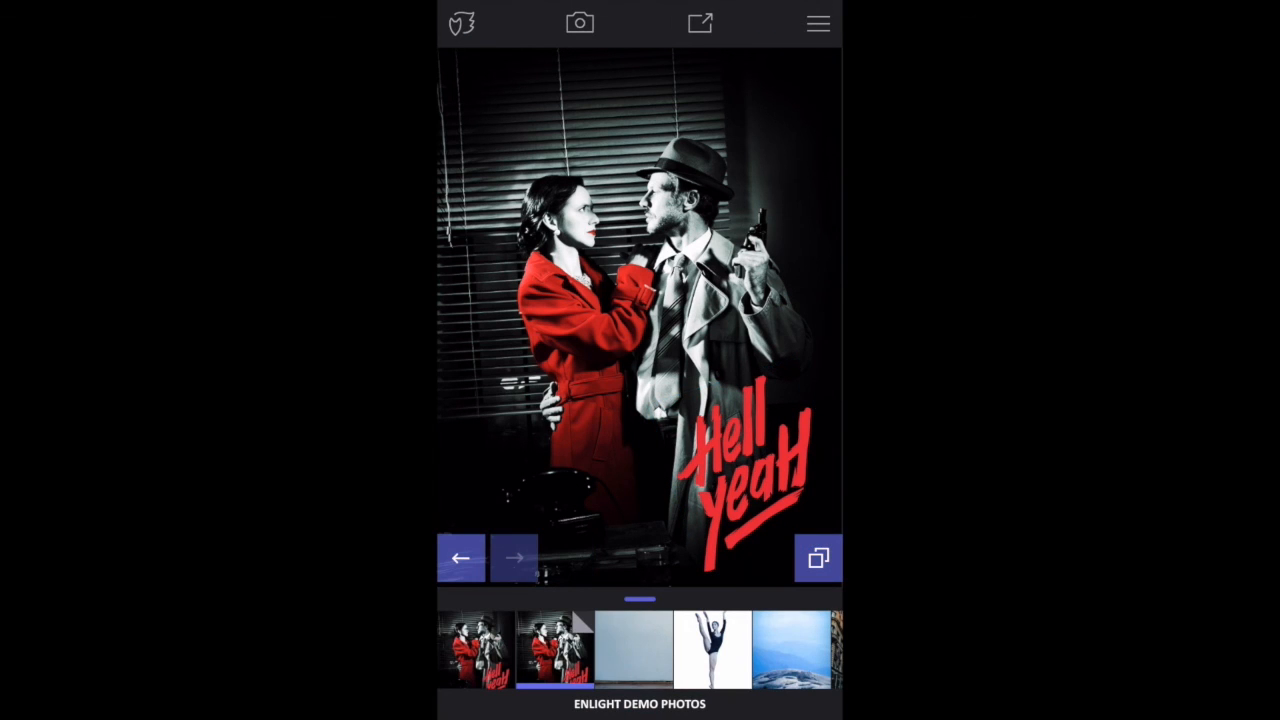
click(708, 23)
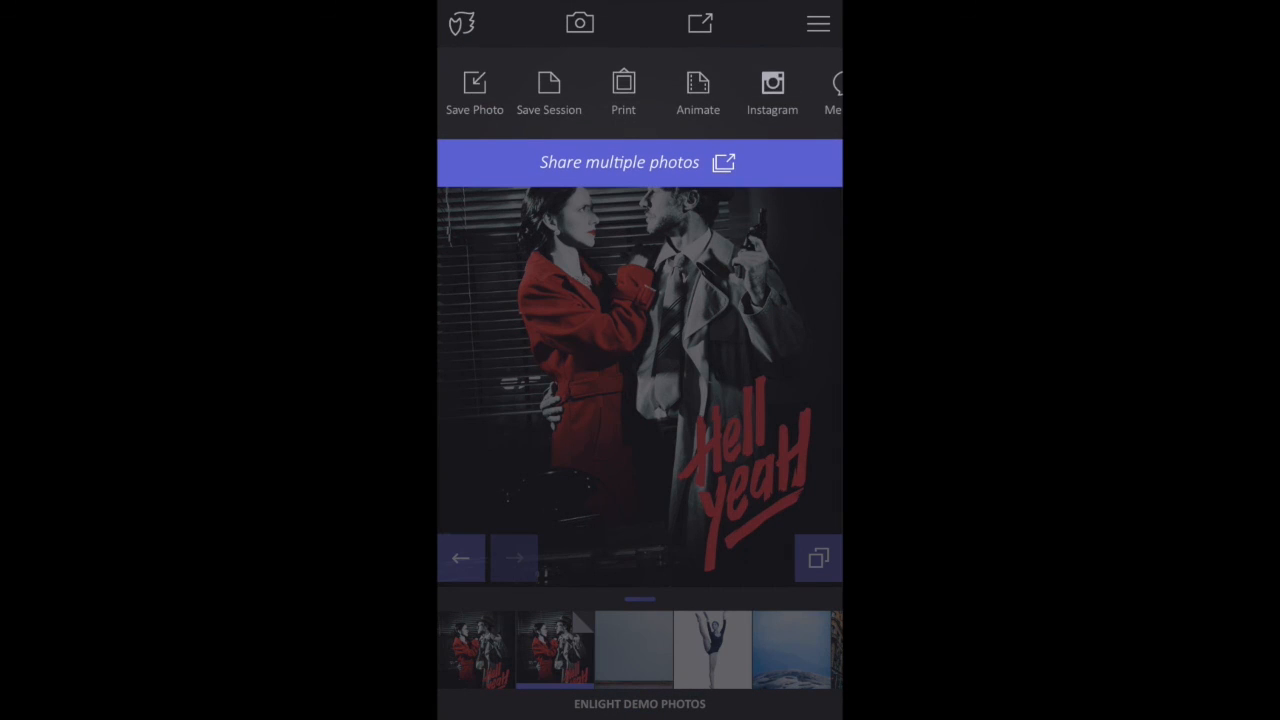
drag(772, 95, 470, 95)
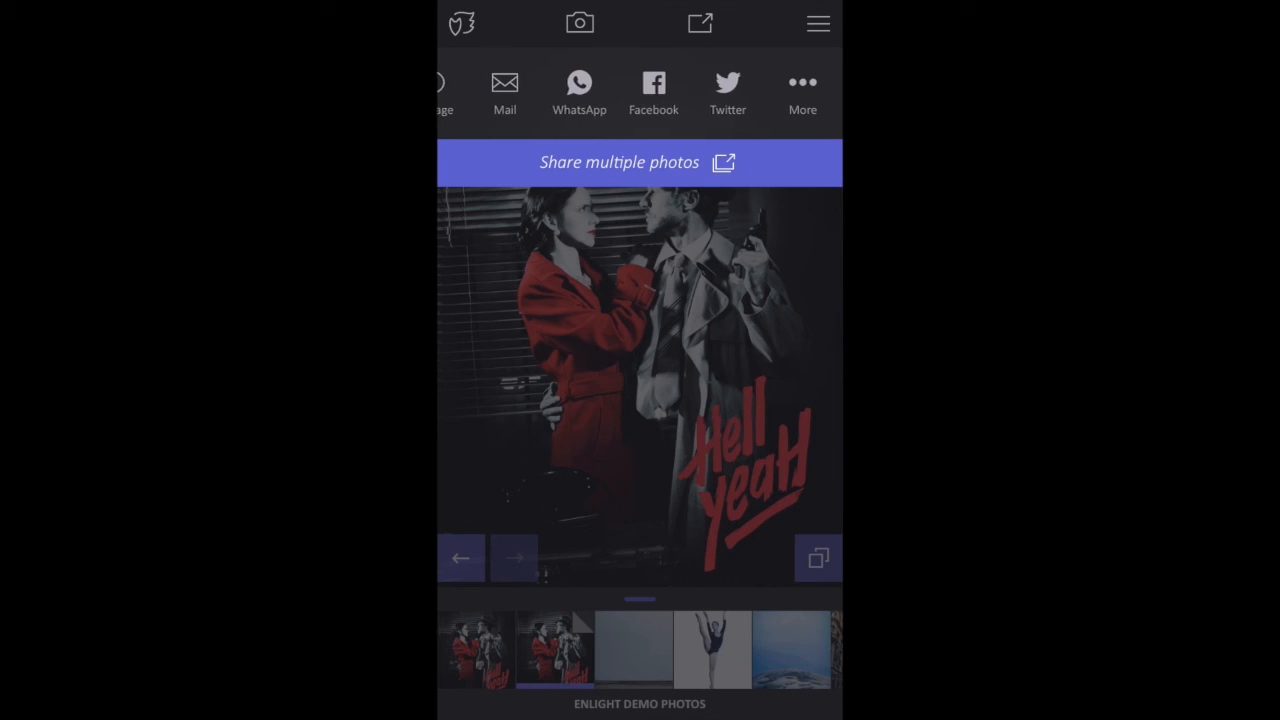